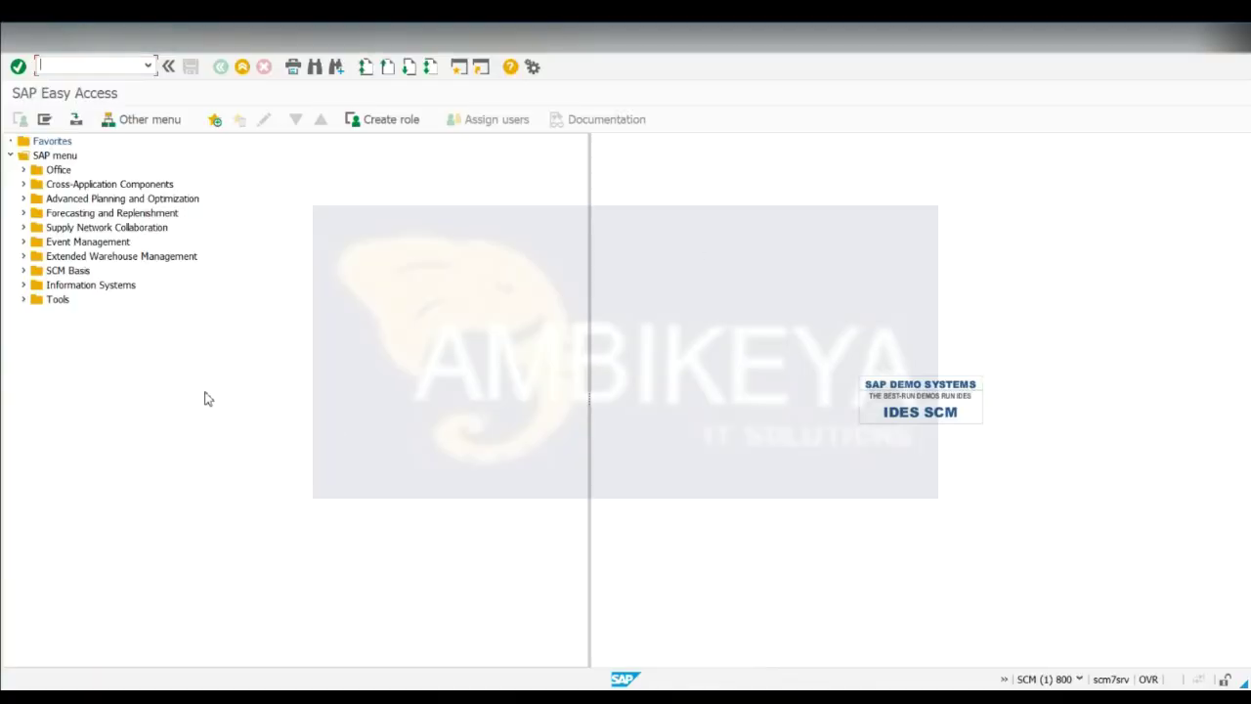
# Step: Show the status-bar system details: system SCM, client 800, user, program and current transaction
pyautogui.click(1078, 681)
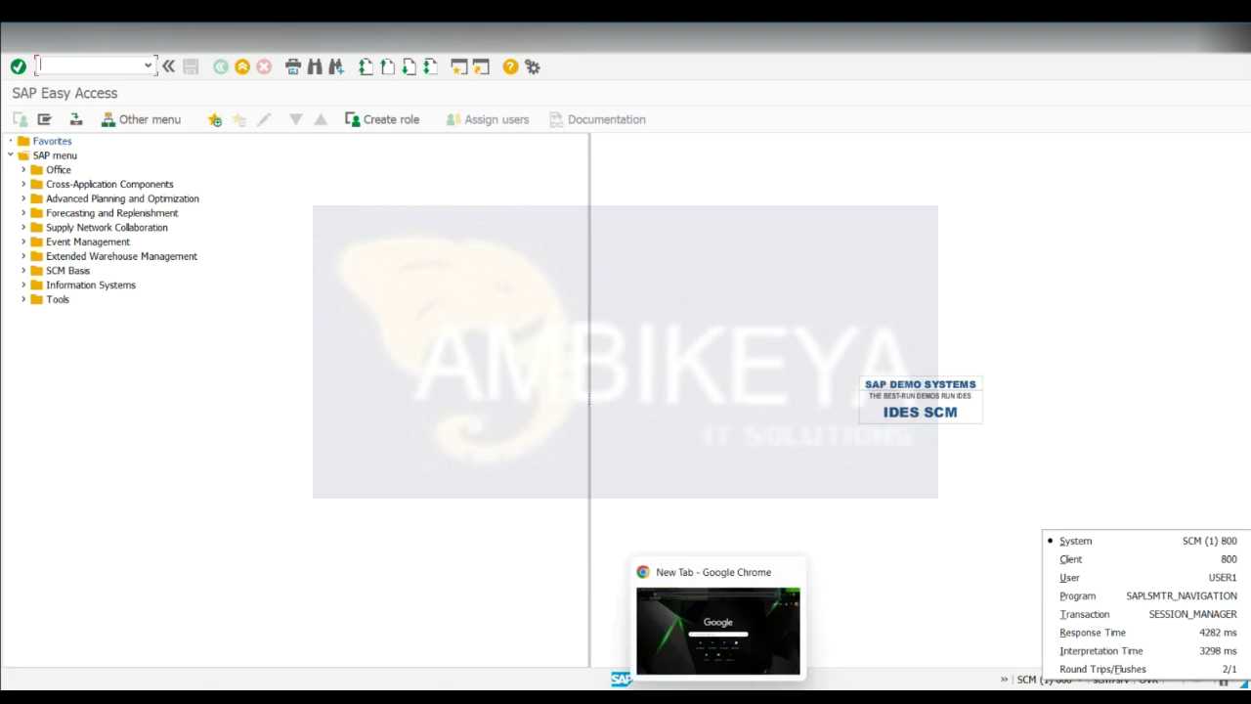
pyautogui.click(738, 616)
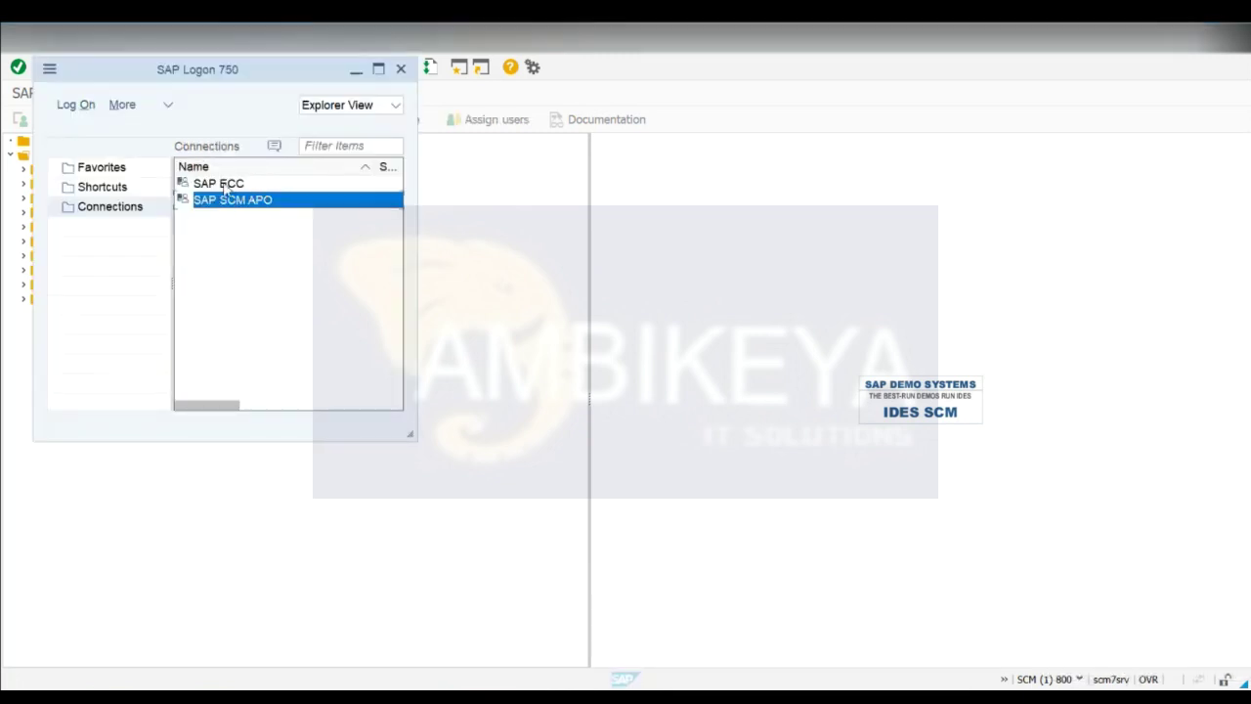
pyautogui.click(963, 436)
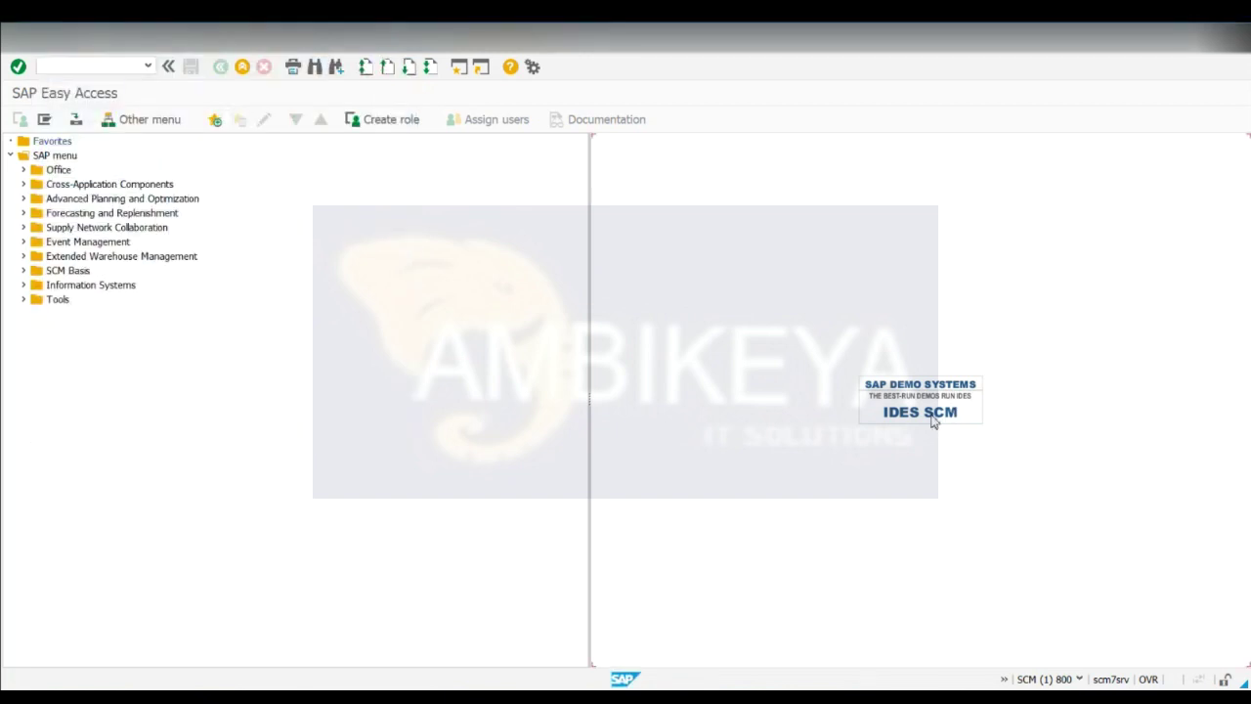
pyautogui.click(1081, 679)
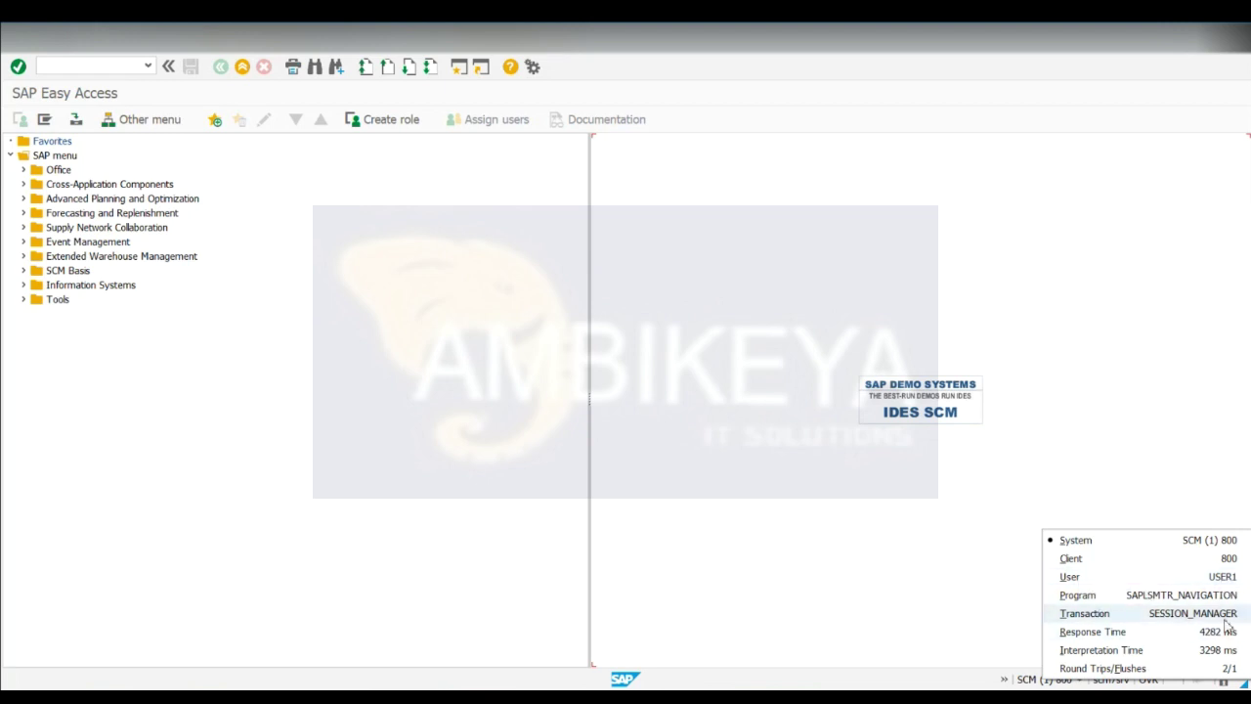
# Step: Show the transaction history listing /n/sapapo/res01, /n/sapapo/loc3, /n/sapapo/rrp3 and mm03
pyautogui.click(148, 66)
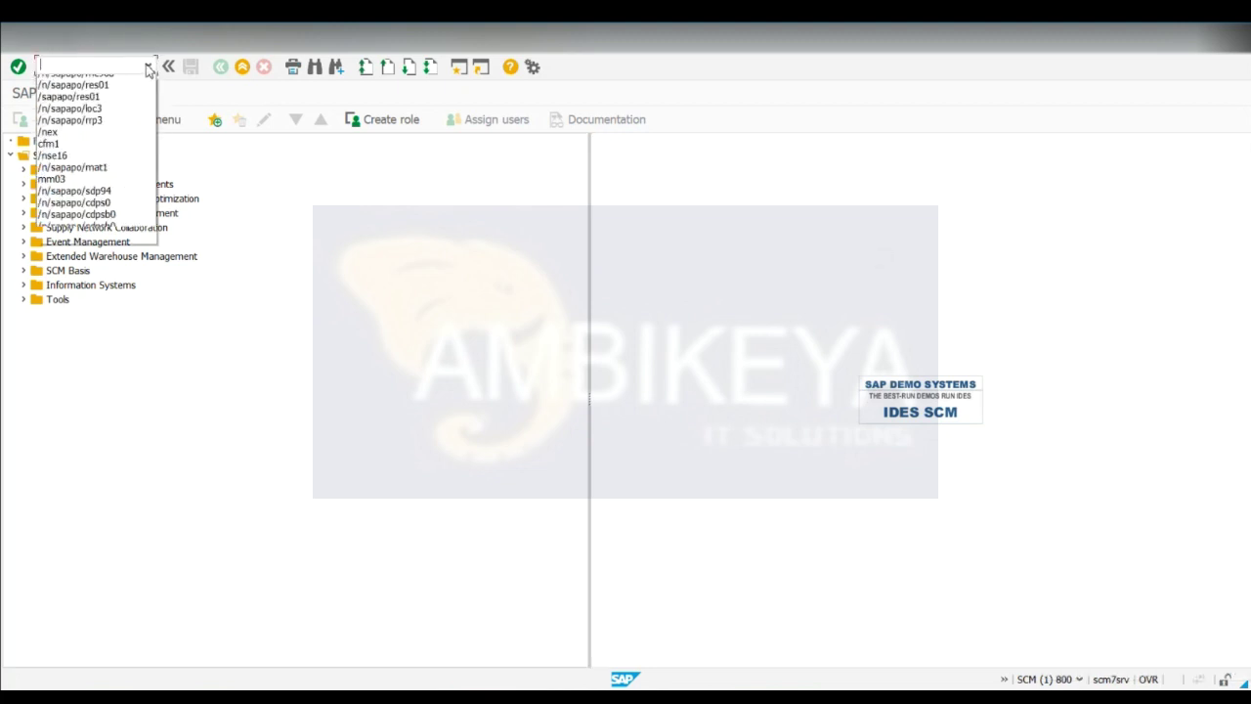
pyautogui.click(62, 69)
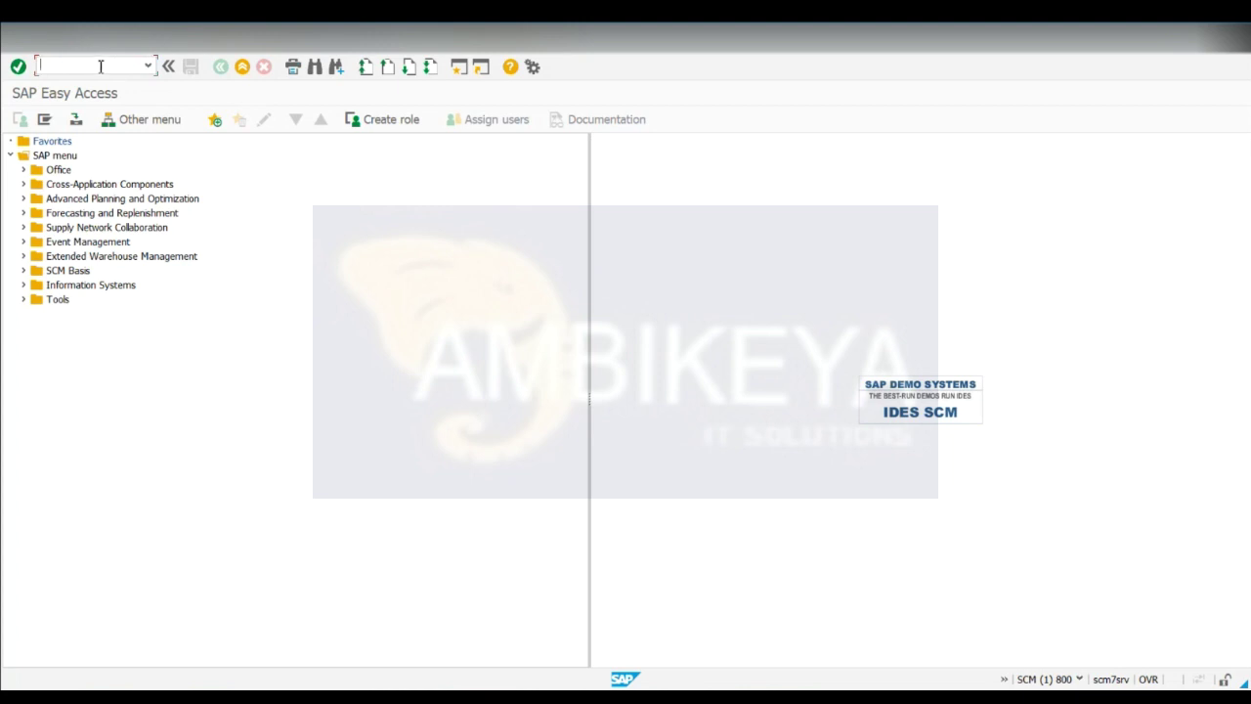
pyautogui.click(148, 67)
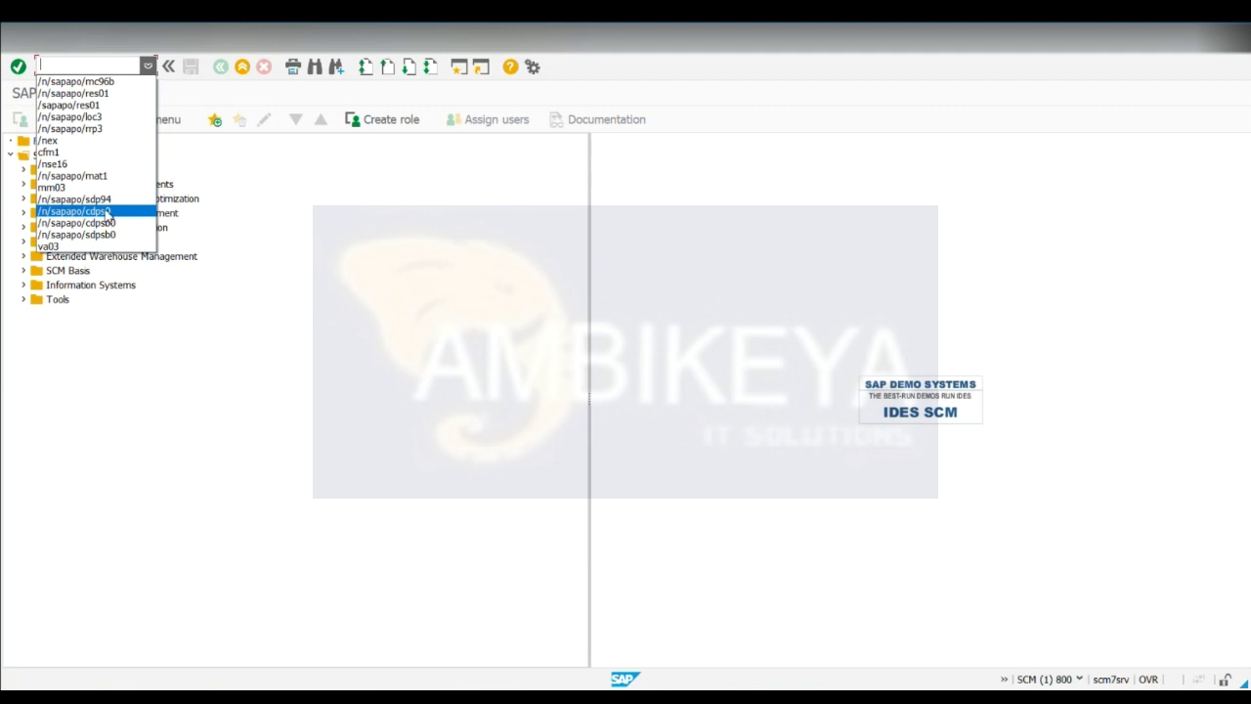
# Step: Run /n/sapapo/loc3 from history and confirm the system details show transaction /SAPAPO/LOC3
pyautogui.click(93, 116)
pyautogui.press('Return')
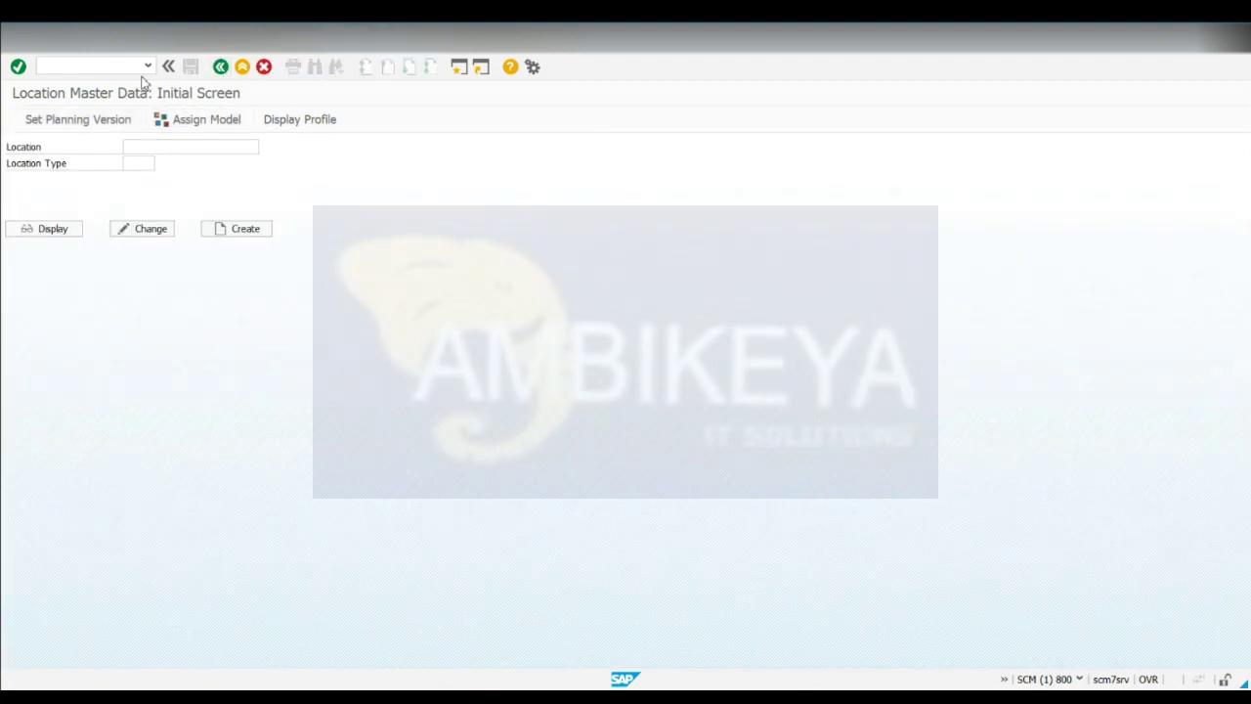
pyautogui.press('F3')
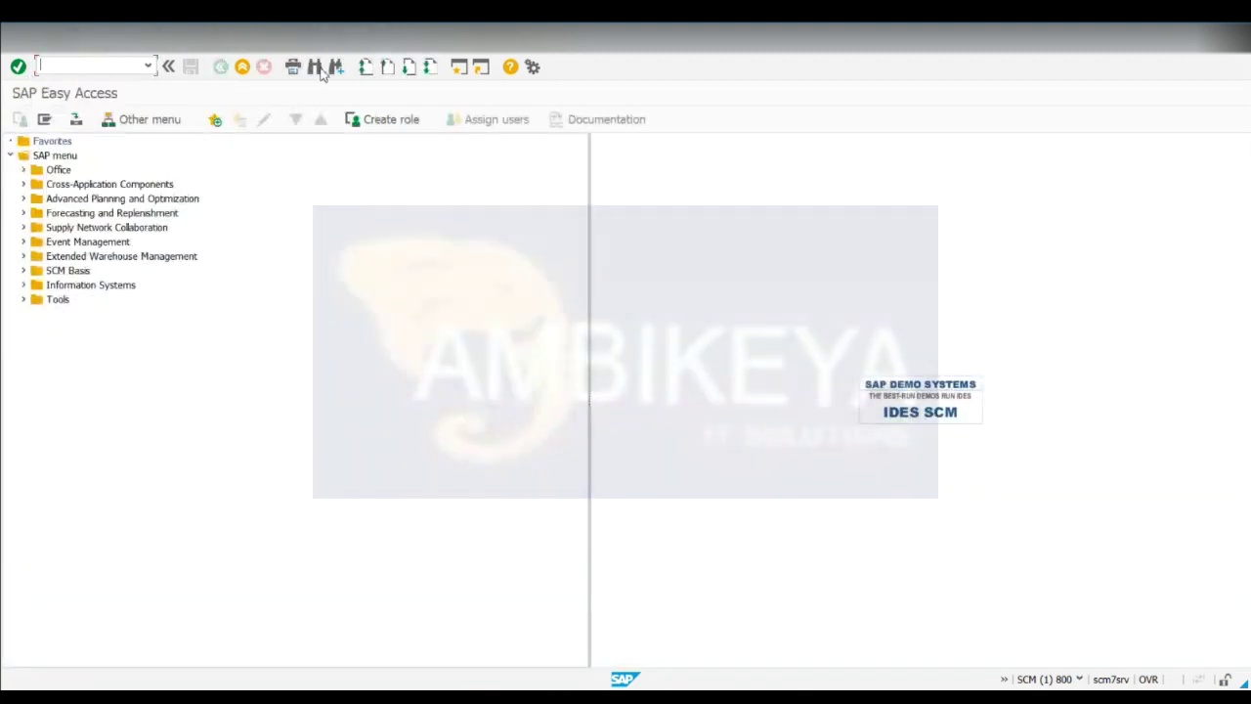
pyautogui.click(148, 67)
pyautogui.click(84, 79)
pyautogui.press('Return')
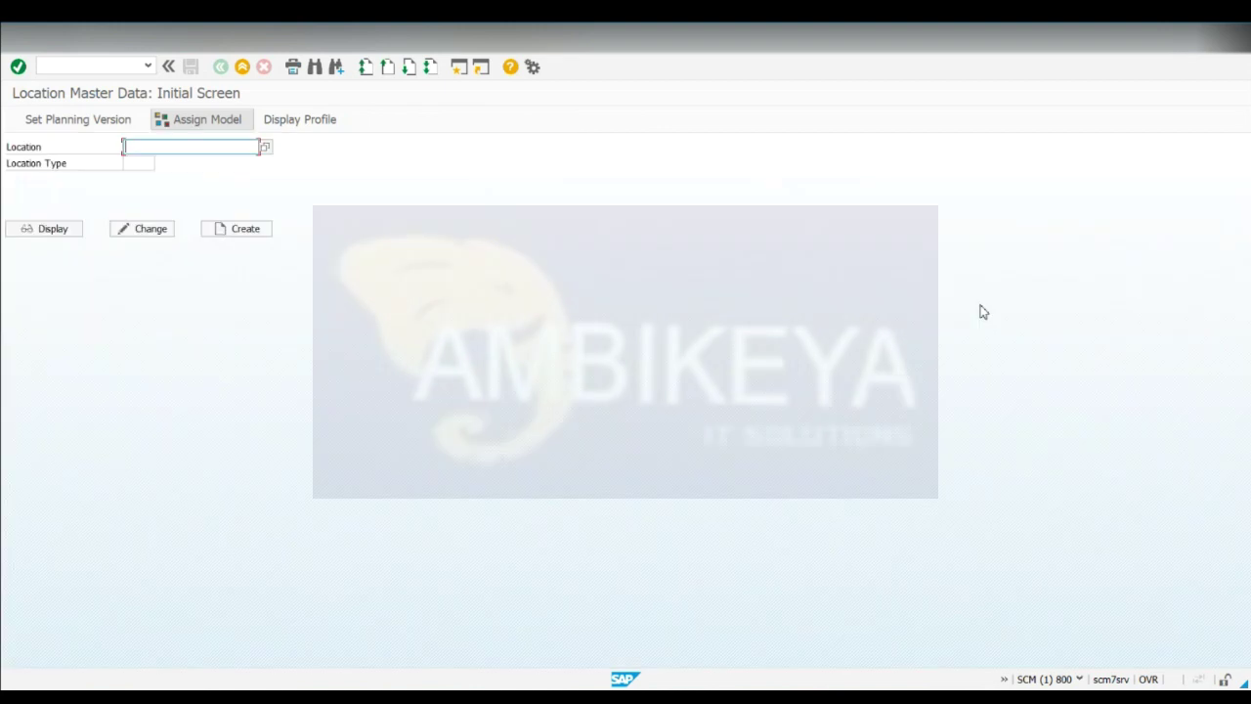
pyautogui.click(1079, 678)
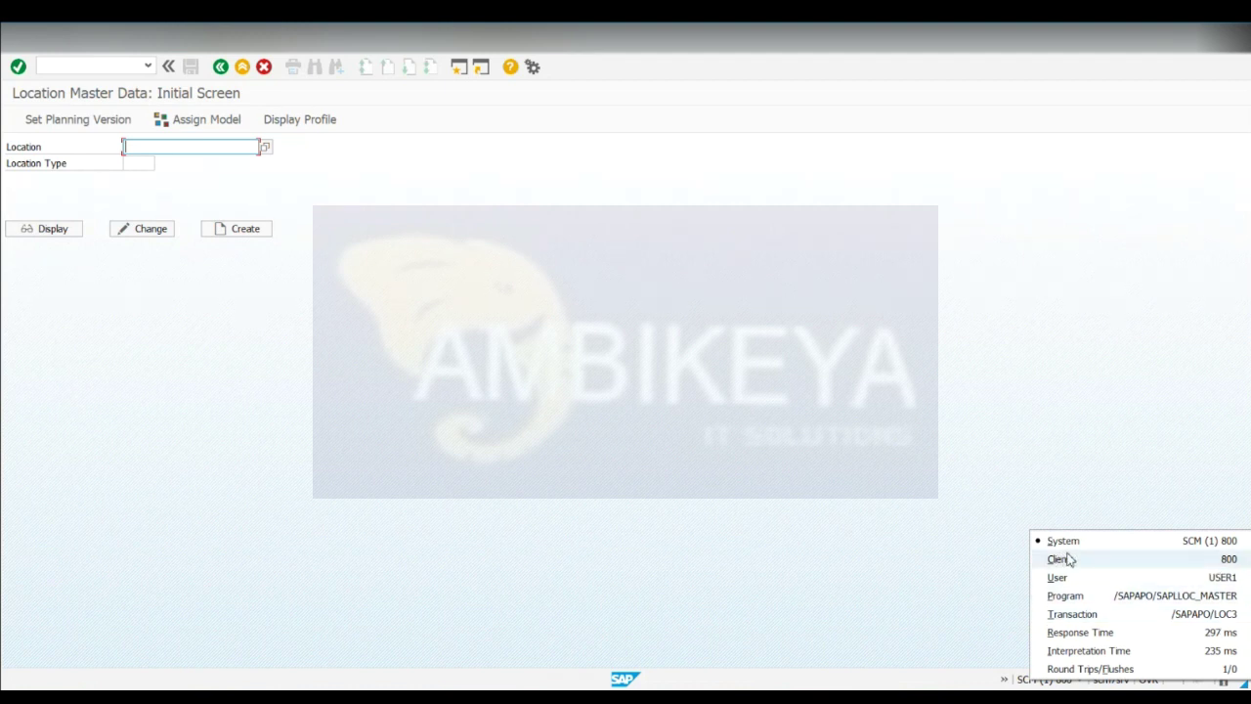
# Step: Leave Location Master Data, review the SAP-SCM_APO Content workbook in Excel, then return to SAP
pyautogui.click(220, 66)
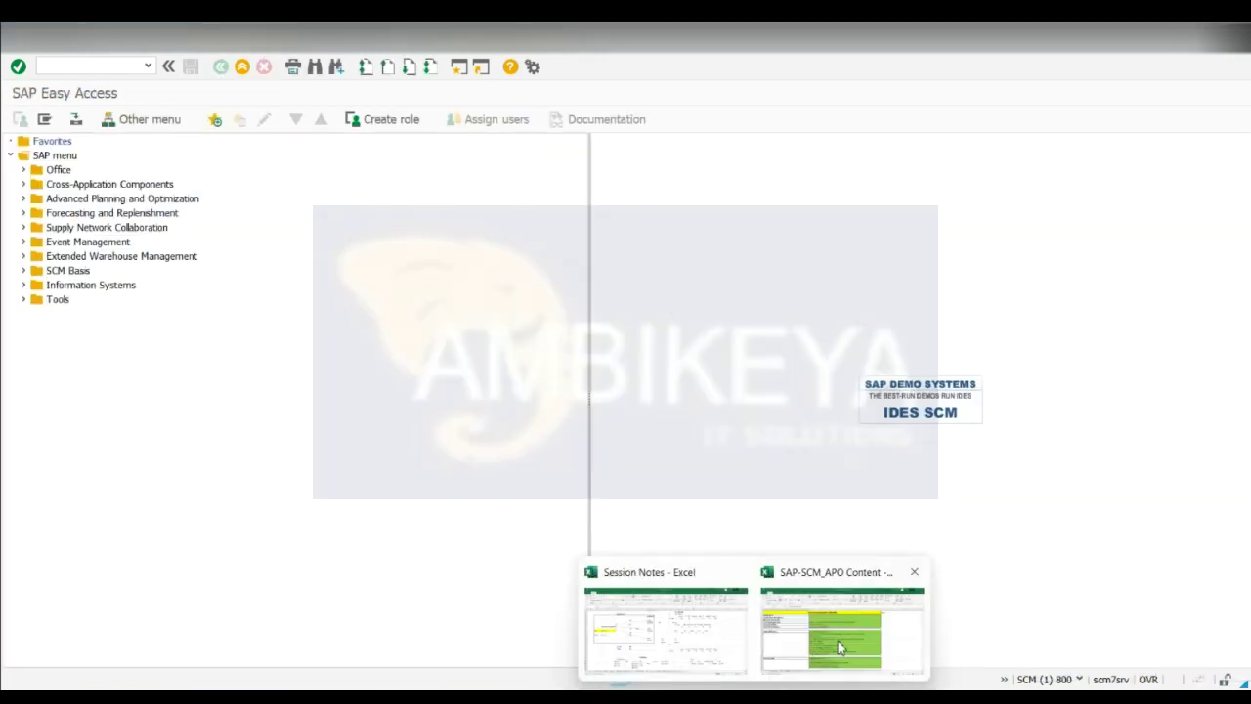
pyautogui.click(838, 648)
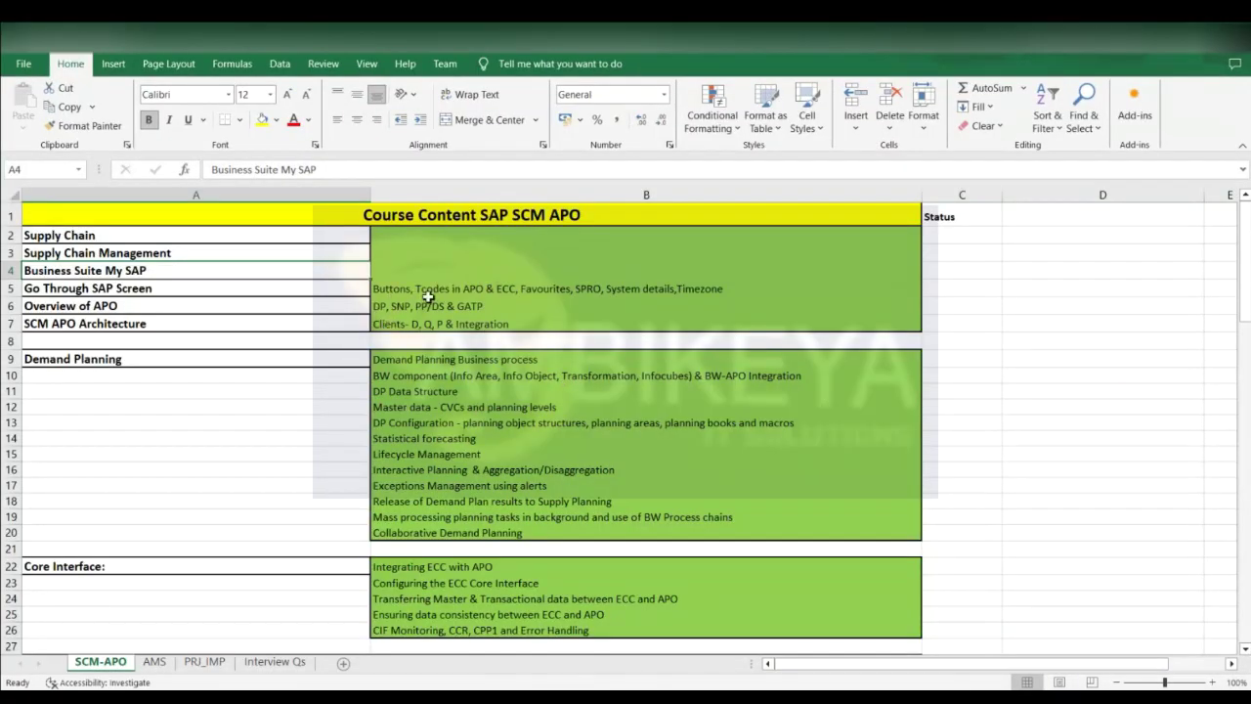
pyautogui.hotkey('alt', 'Tab')
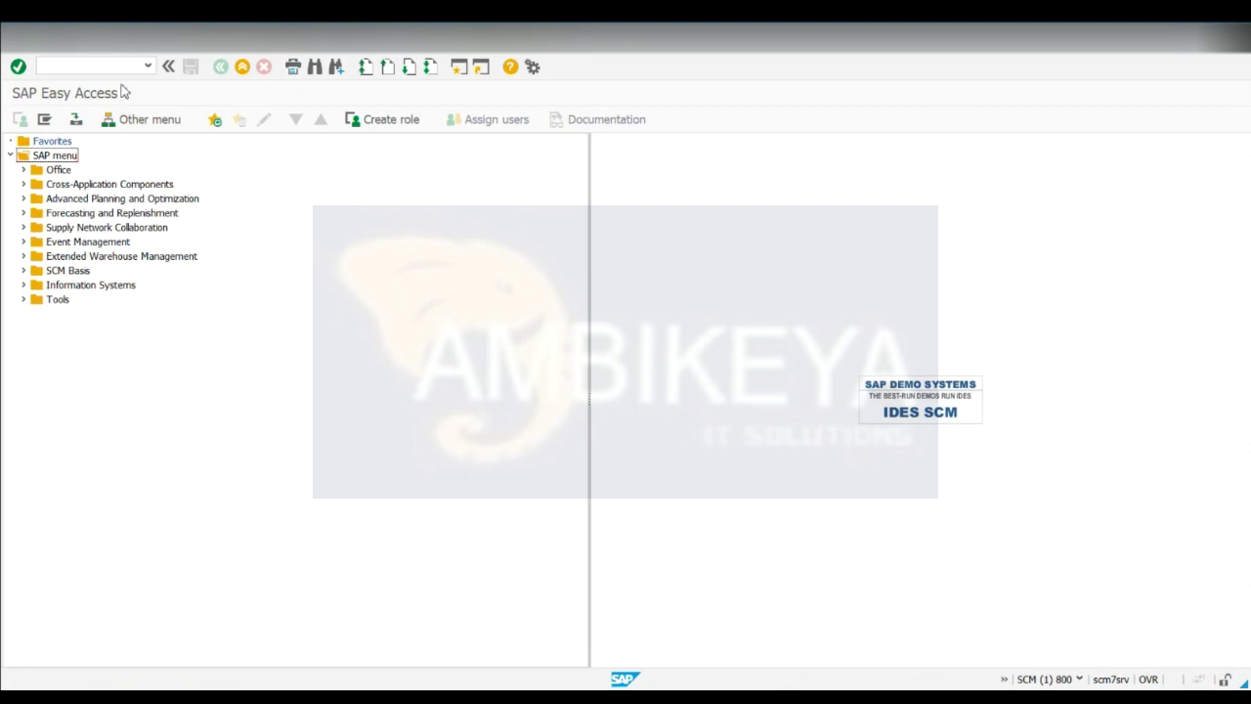
# Step: Reopen Location Master Data via /n/sapapo/loc3, then go back and list recent transaction codes
pyautogui.click(148, 66)
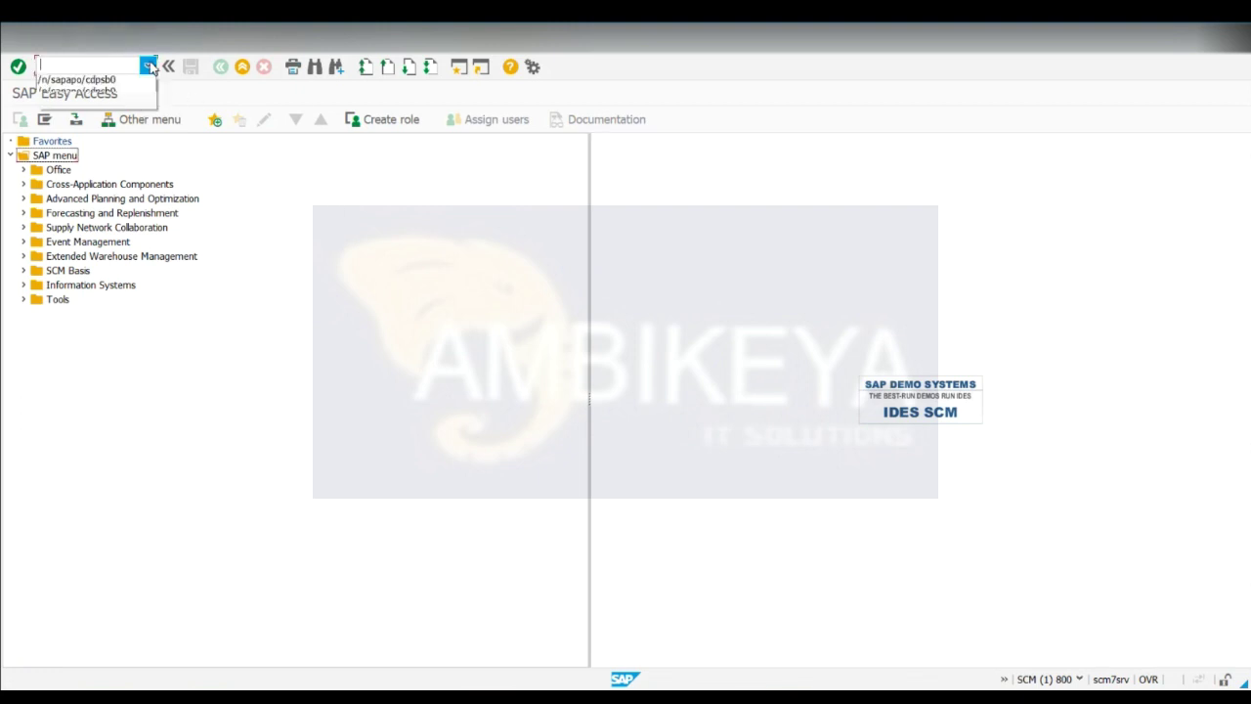
pyautogui.click(73, 80)
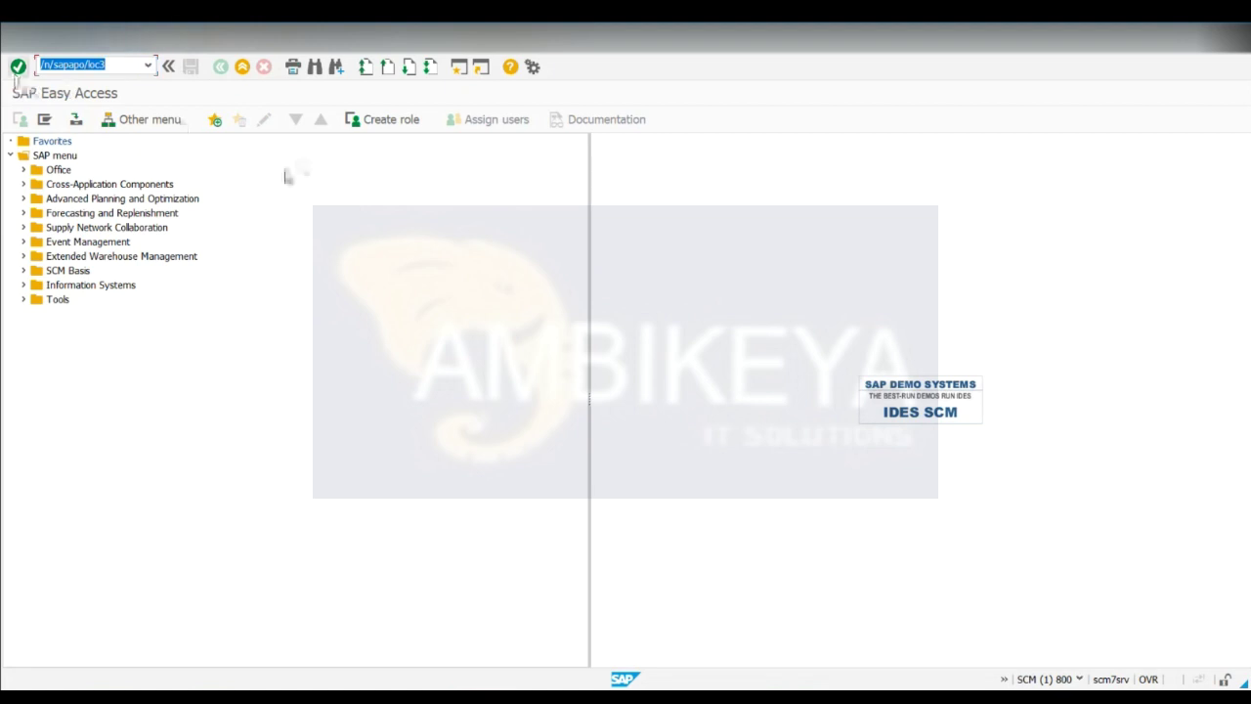
pyautogui.click(98, 67)
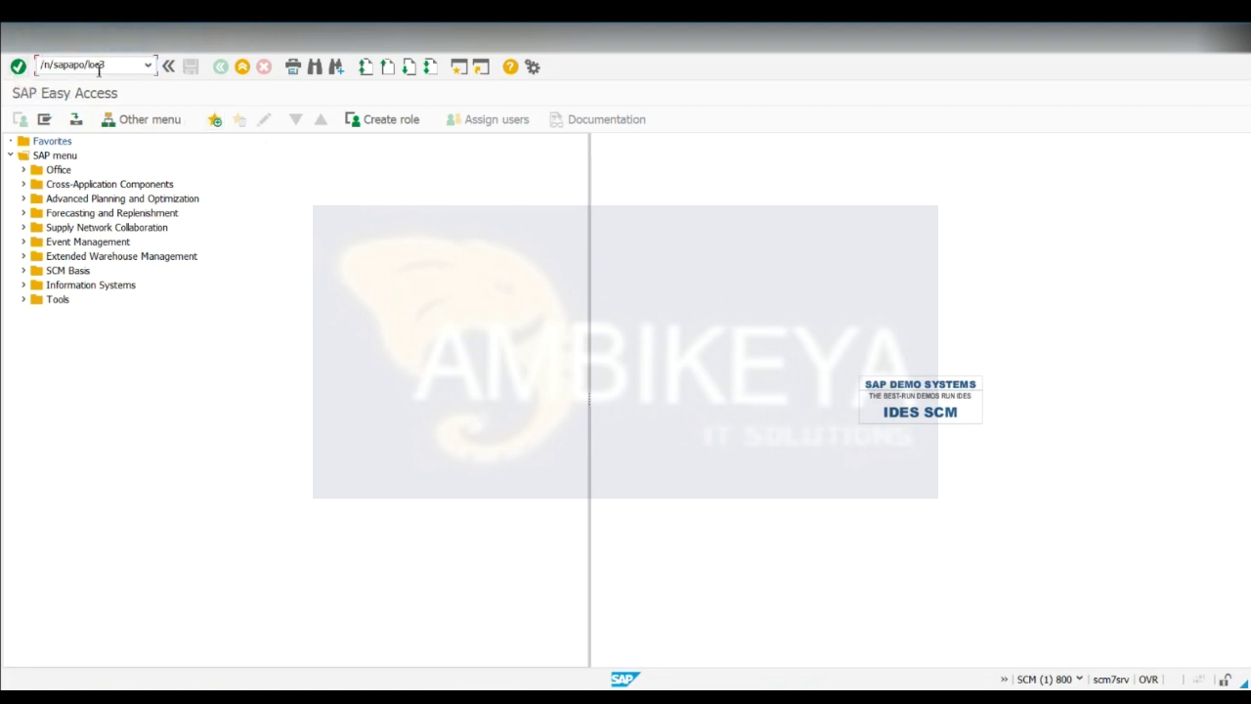
pyautogui.click(19, 66)
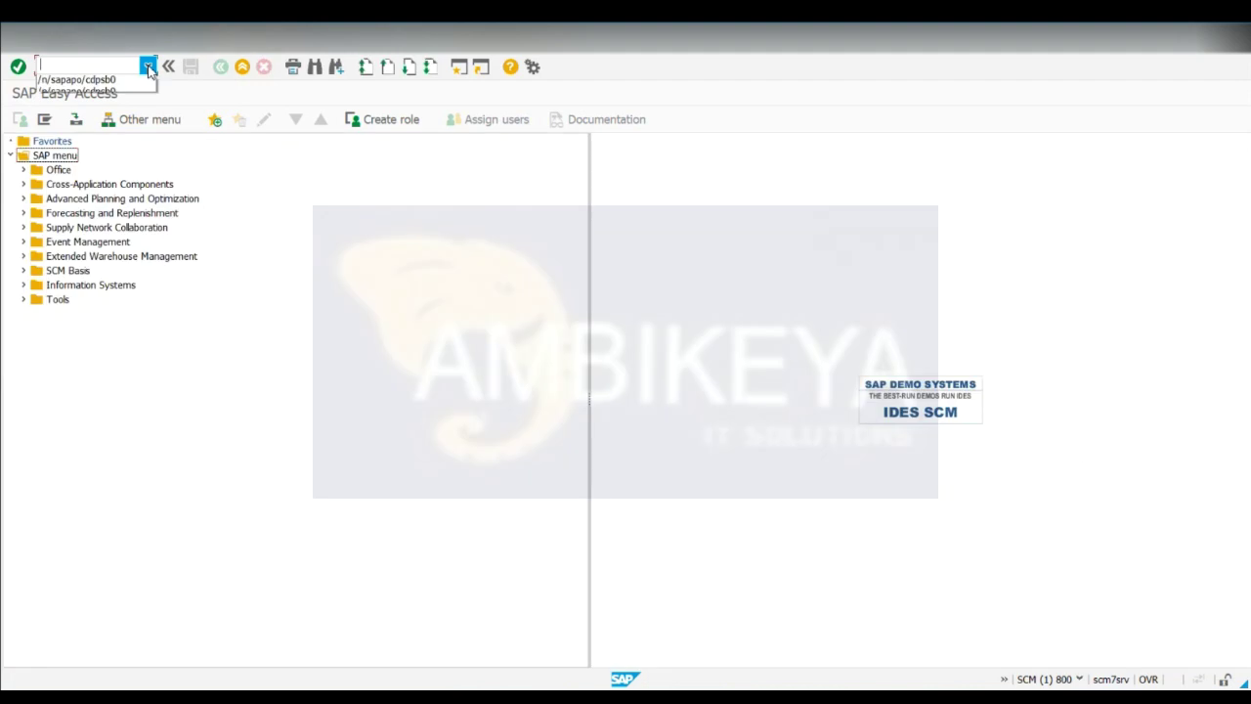
pyautogui.click(147, 65)
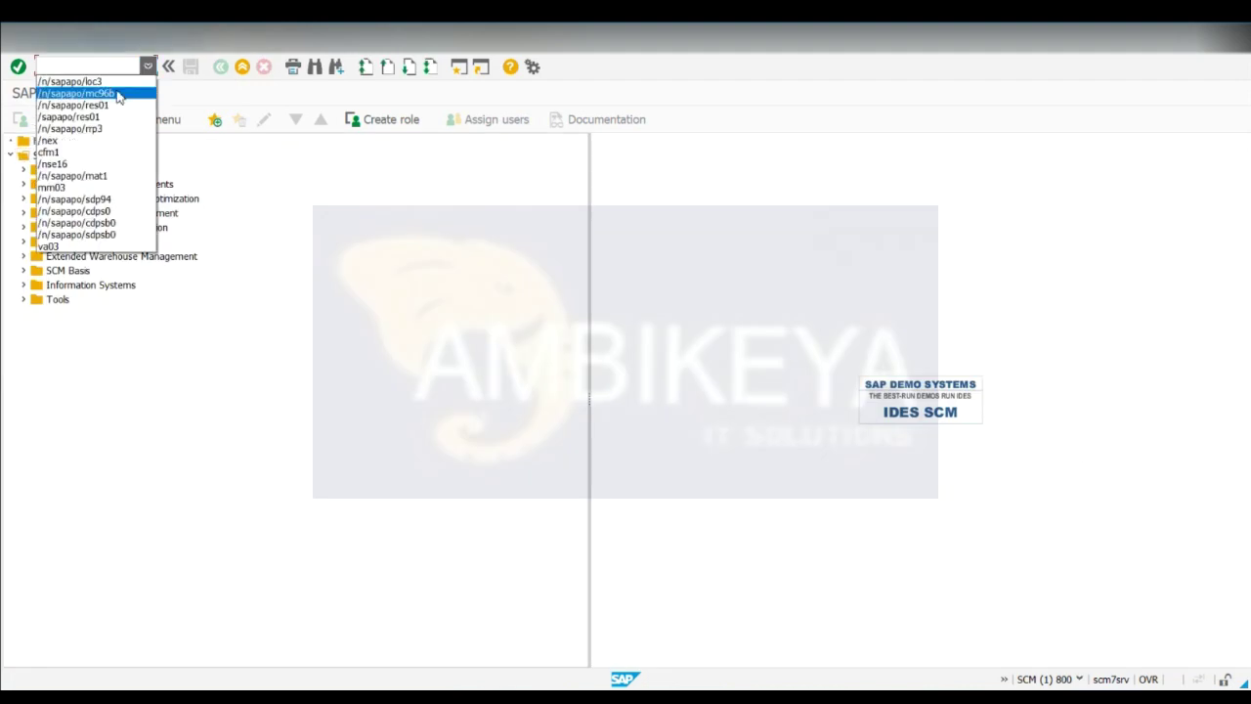
# Step: Open the Product Master transaction /n/sapapo/mat1 from the command history
pyautogui.click(101, 176)
pyautogui.click(17, 66)
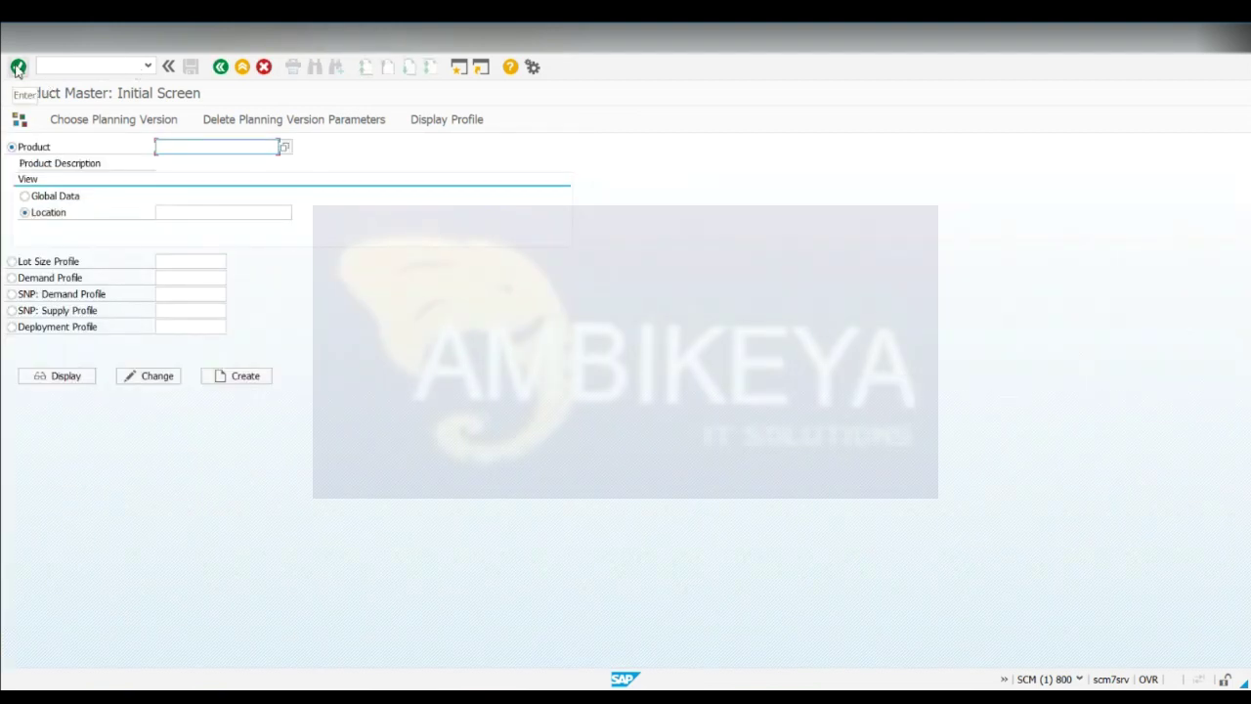
pyautogui.click(107, 66)
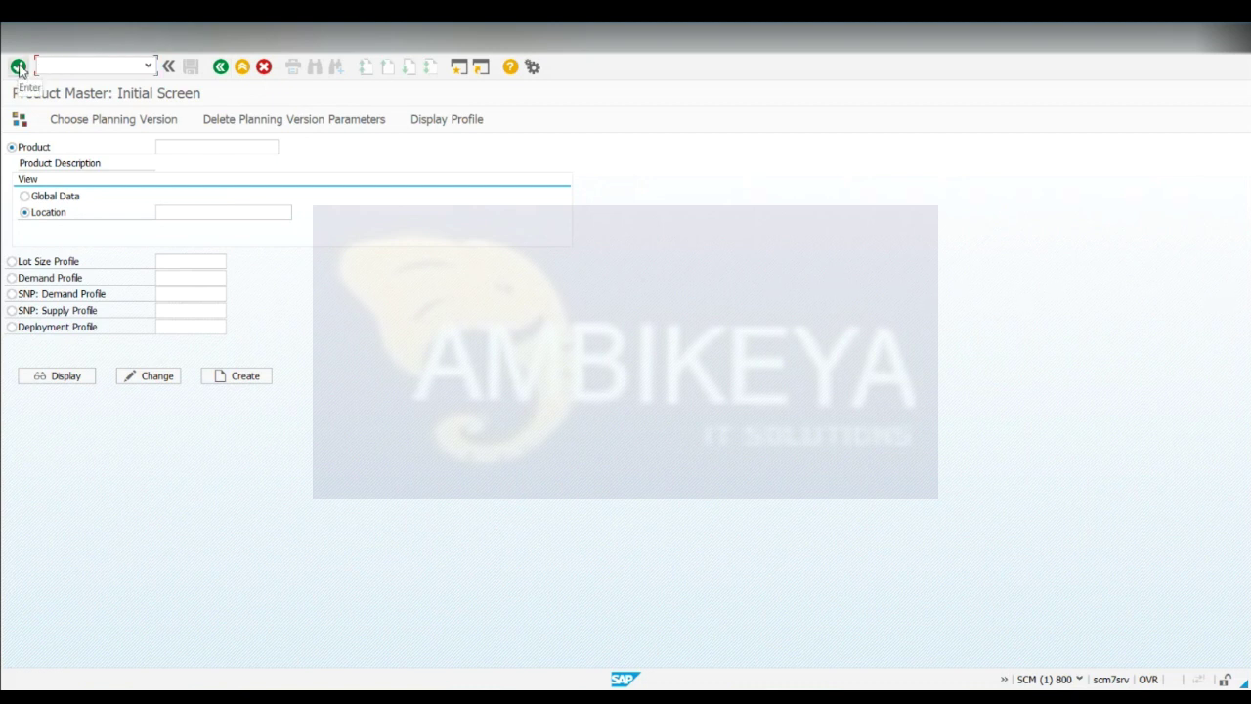
pyautogui.click(221, 68)
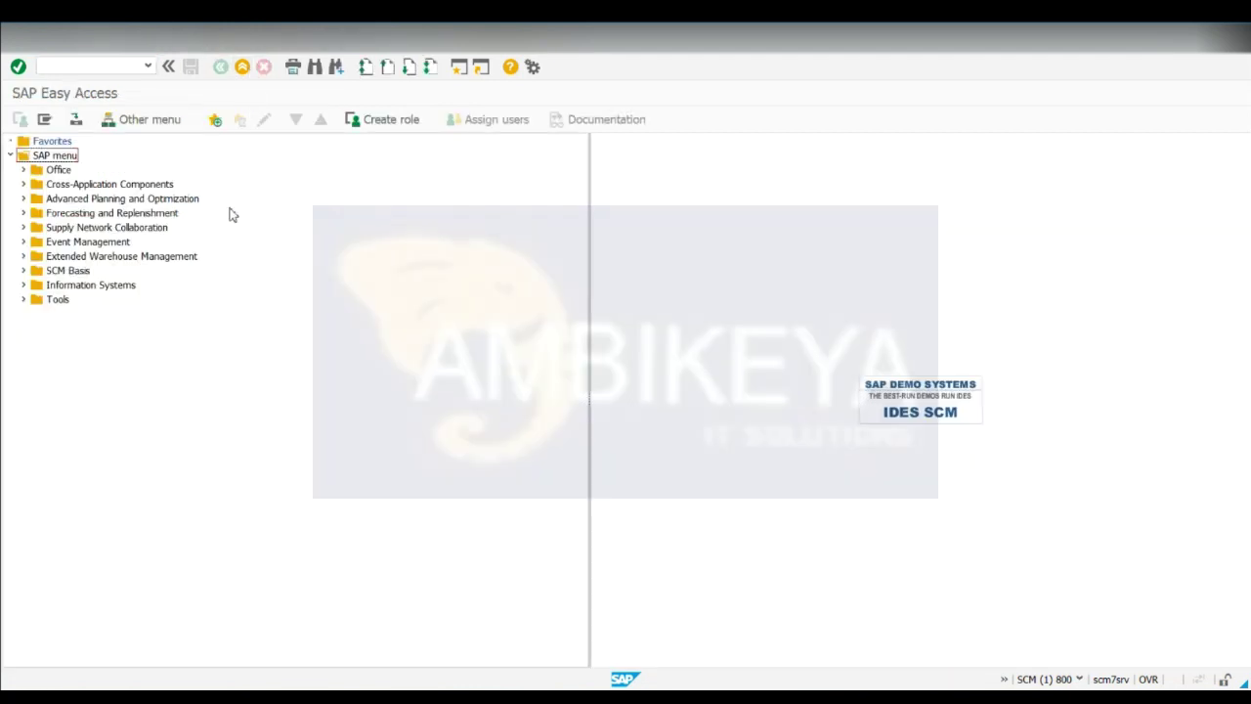
pyautogui.click(147, 65)
pyautogui.click(98, 88)
pyautogui.press('Return')
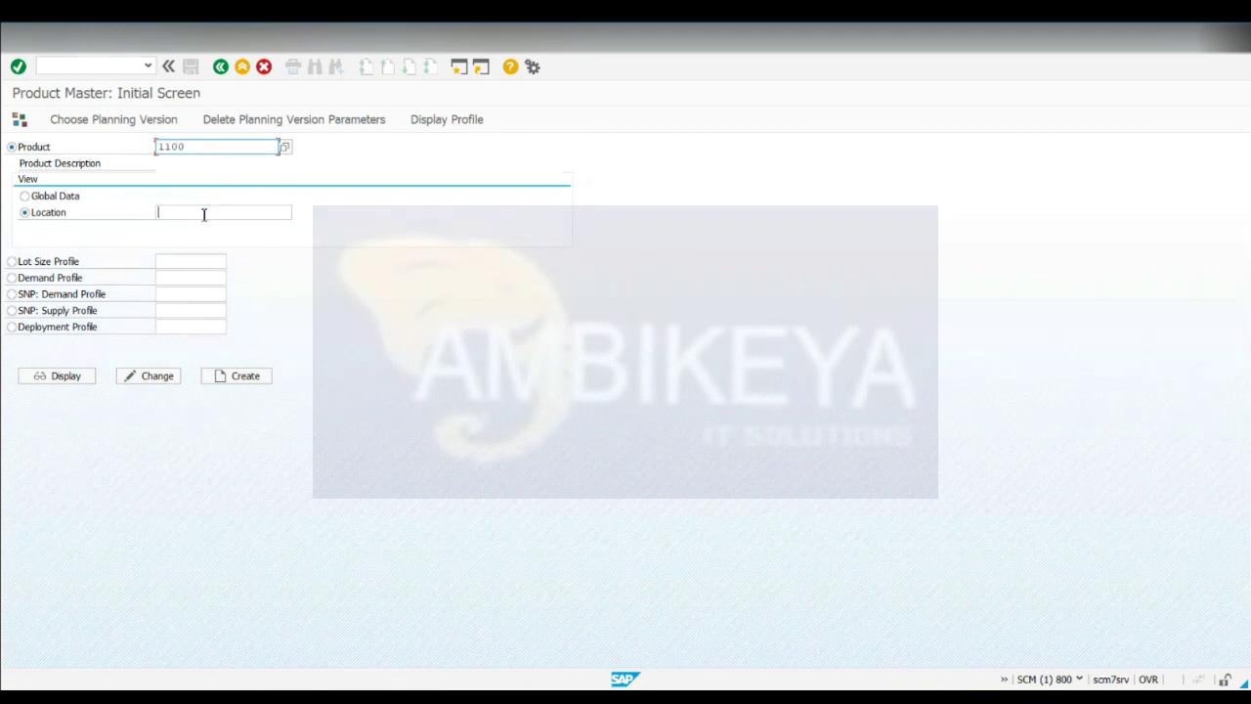
# Step: Check product 1100 at location 1000 (Werk Hamburg) instead of 1500, then go back
pyautogui.click(201, 212)
pyautogui.click(205, 227)
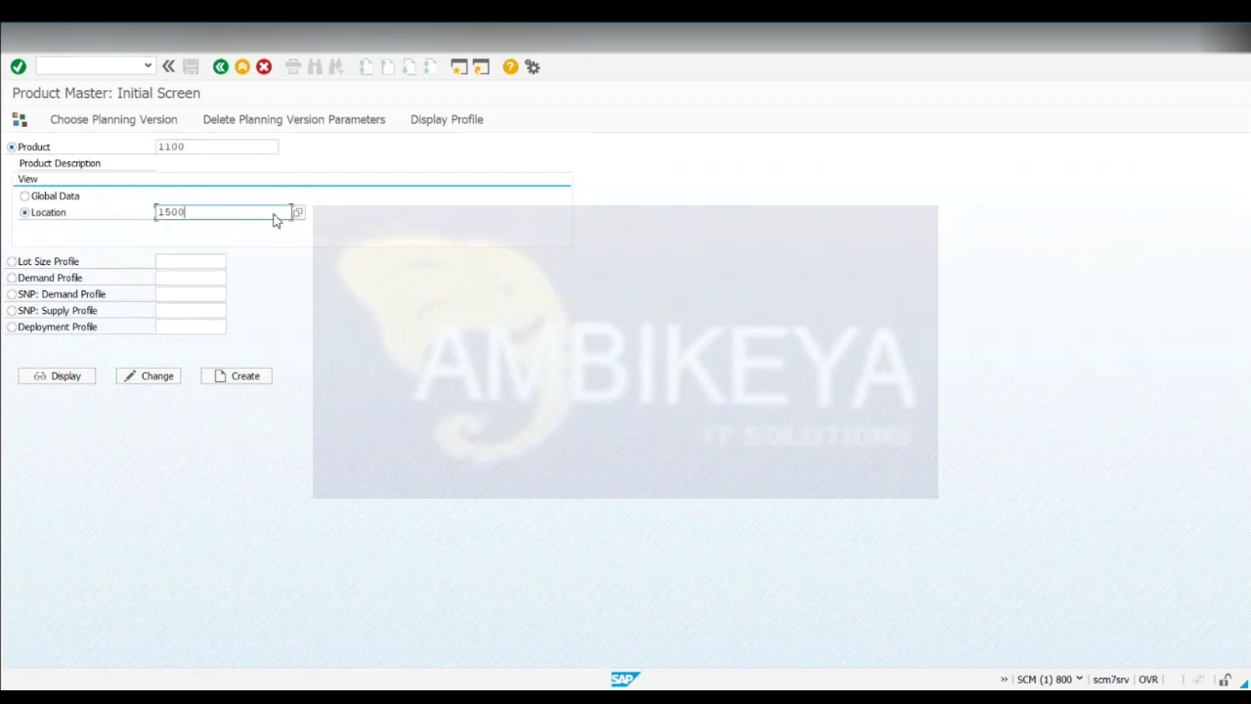
pyautogui.press('Return')
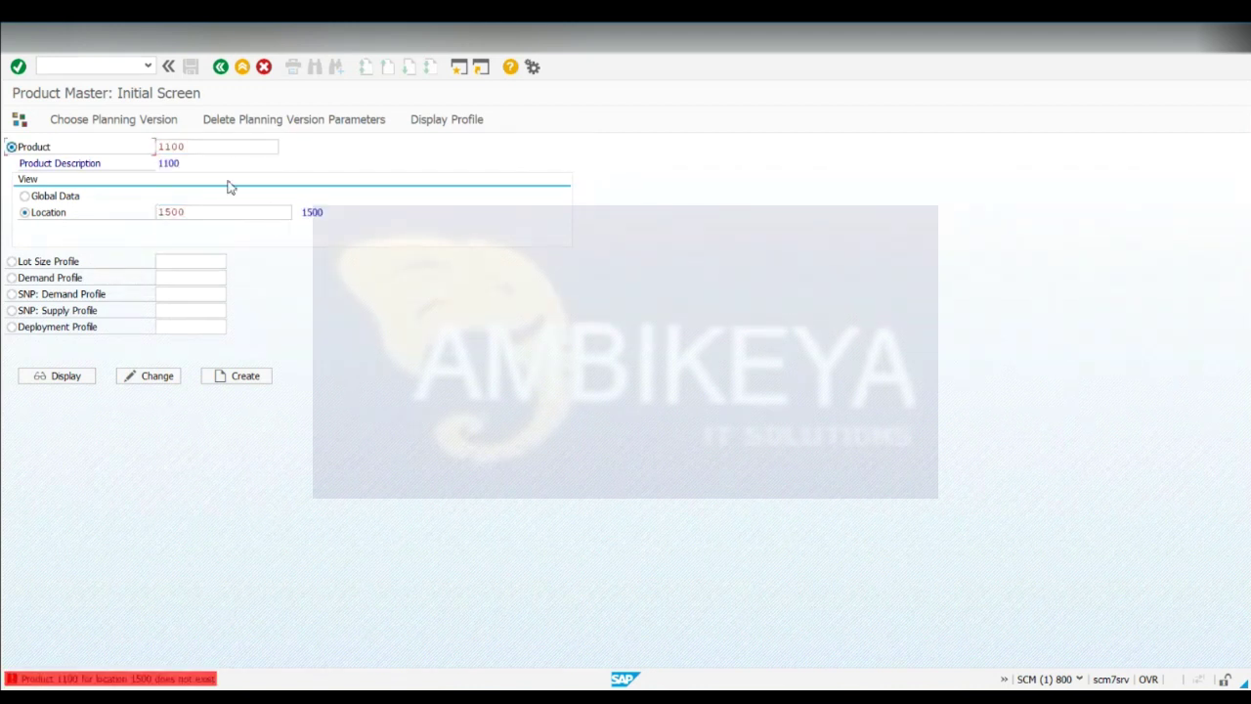
pyautogui.press('BackSpace')
pyautogui.write('1')
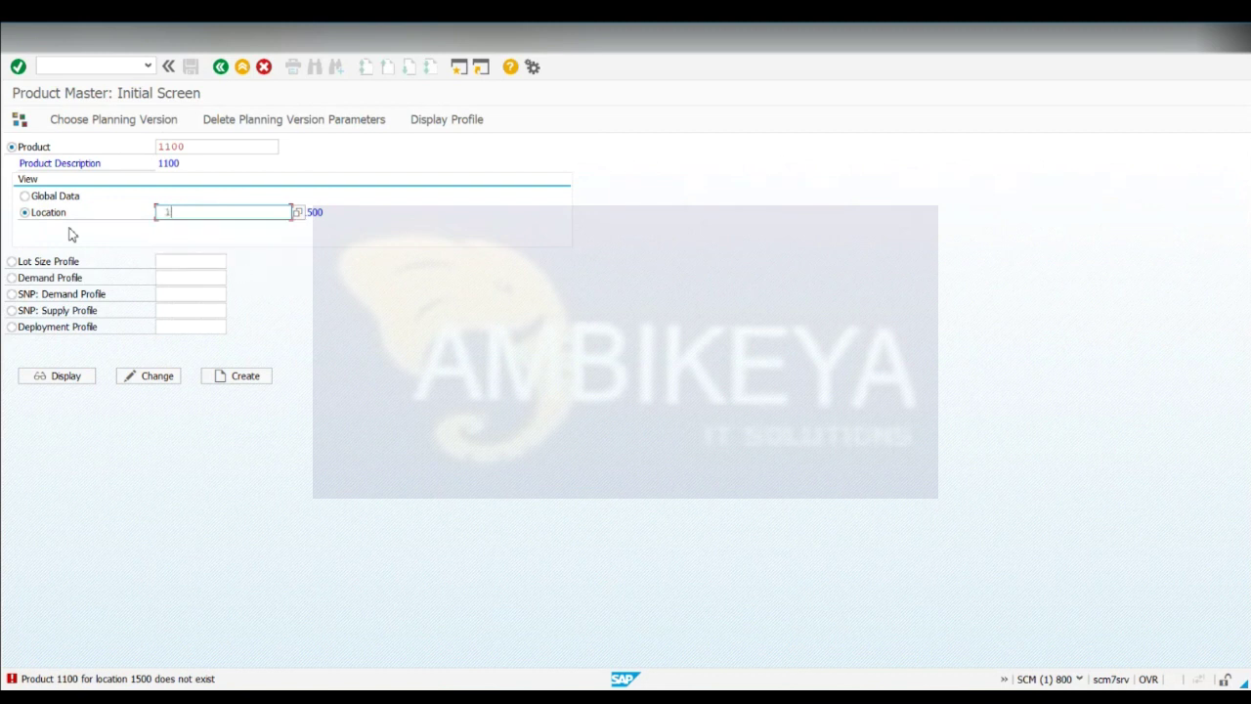
pyautogui.write('000')
pyautogui.press('Return')
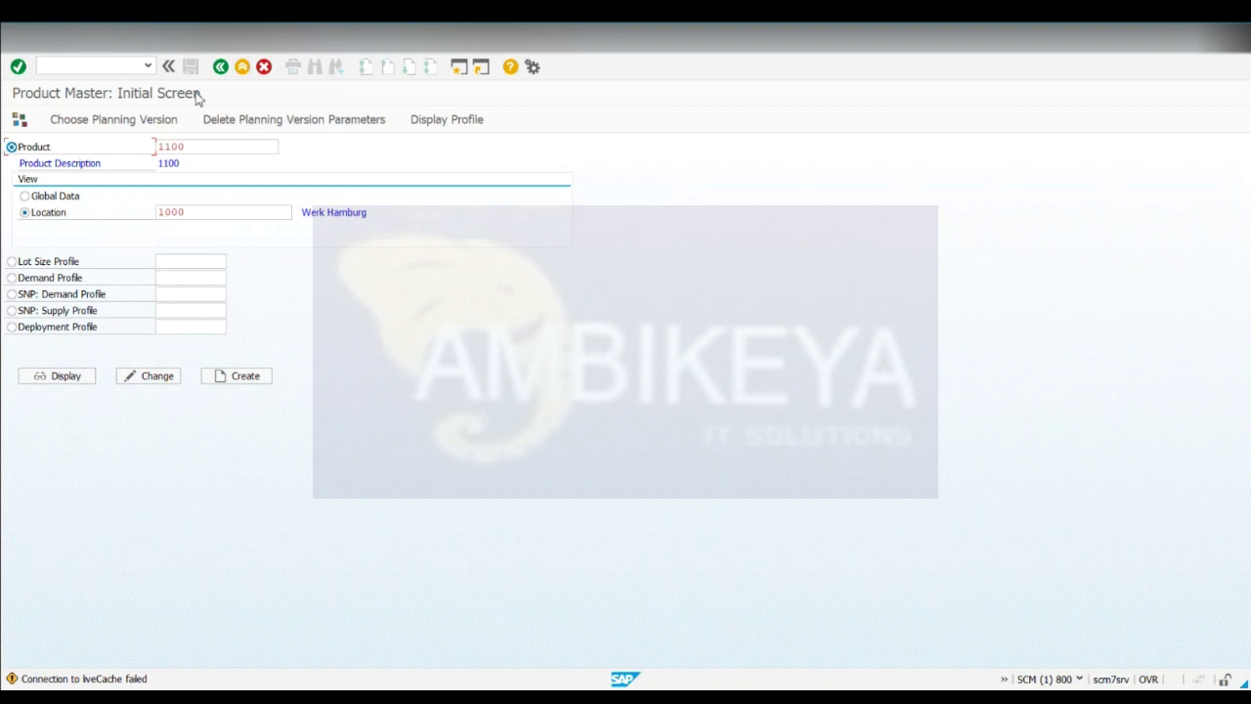
pyautogui.click(222, 67)
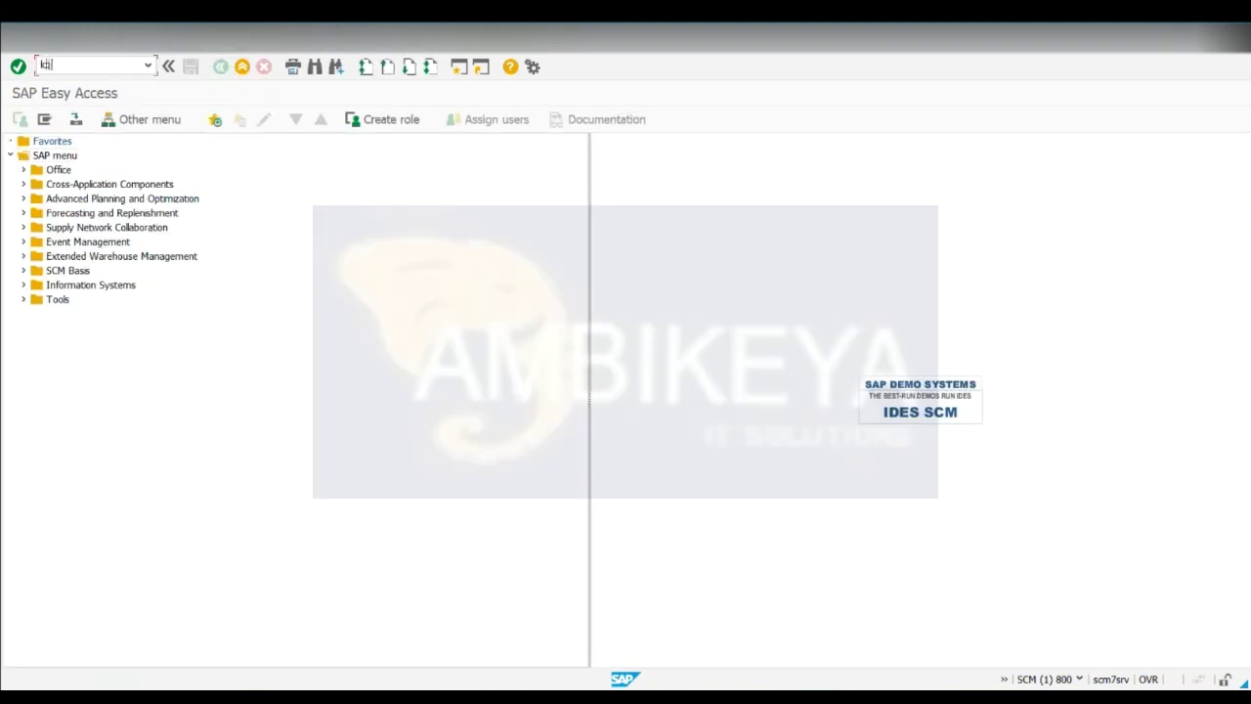
# Step: Run LC10 and open Administration > Operating for liveCache LCA
pyautogui.click(118, 69)
pyautogui.write('lc10')
pyautogui.press('Return')
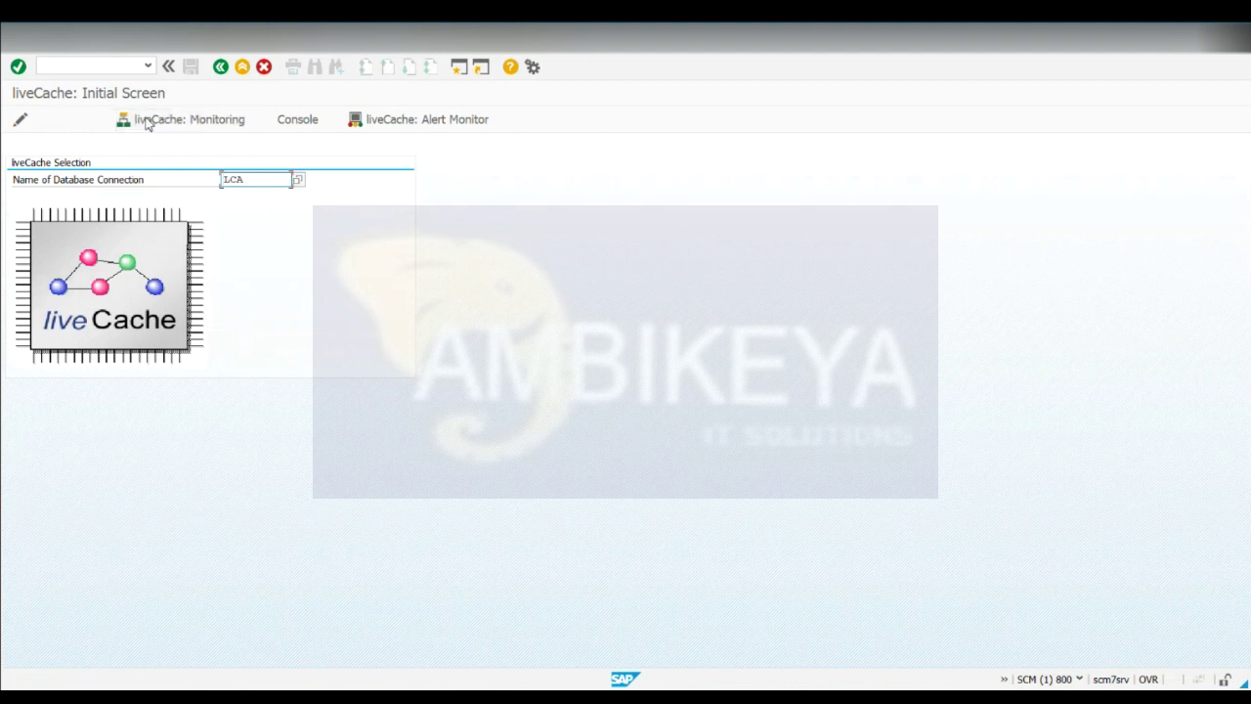
pyautogui.click(195, 121)
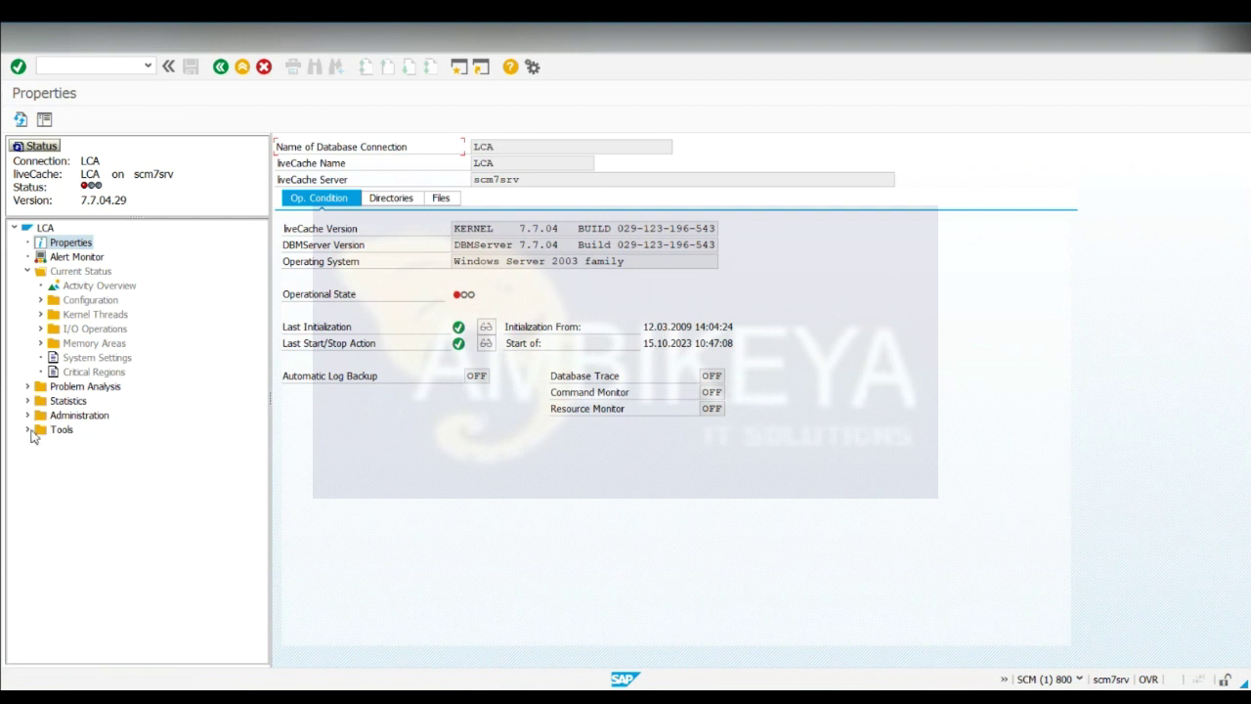
pyautogui.click(27, 415)
pyautogui.click(61, 446)
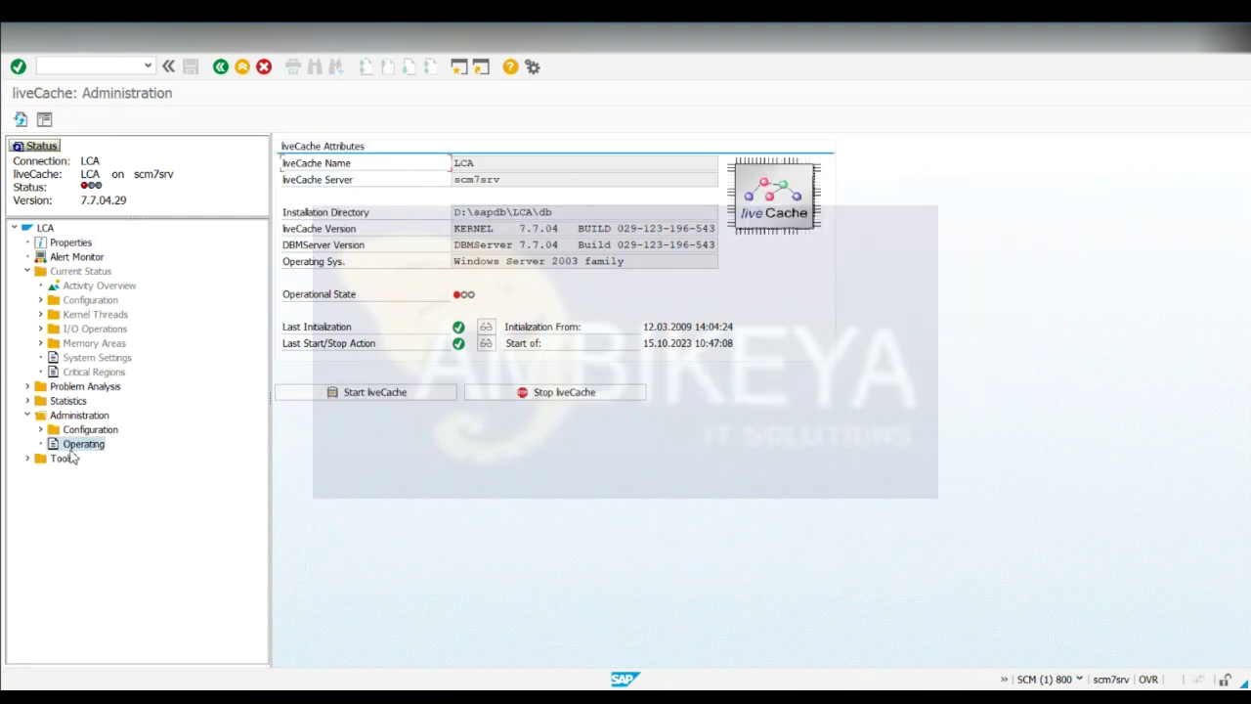
# Step: Start liveCache LCA on scm7srv, confirming with Yes, until it reports operational since 21.10.2023
pyautogui.click(375, 392)
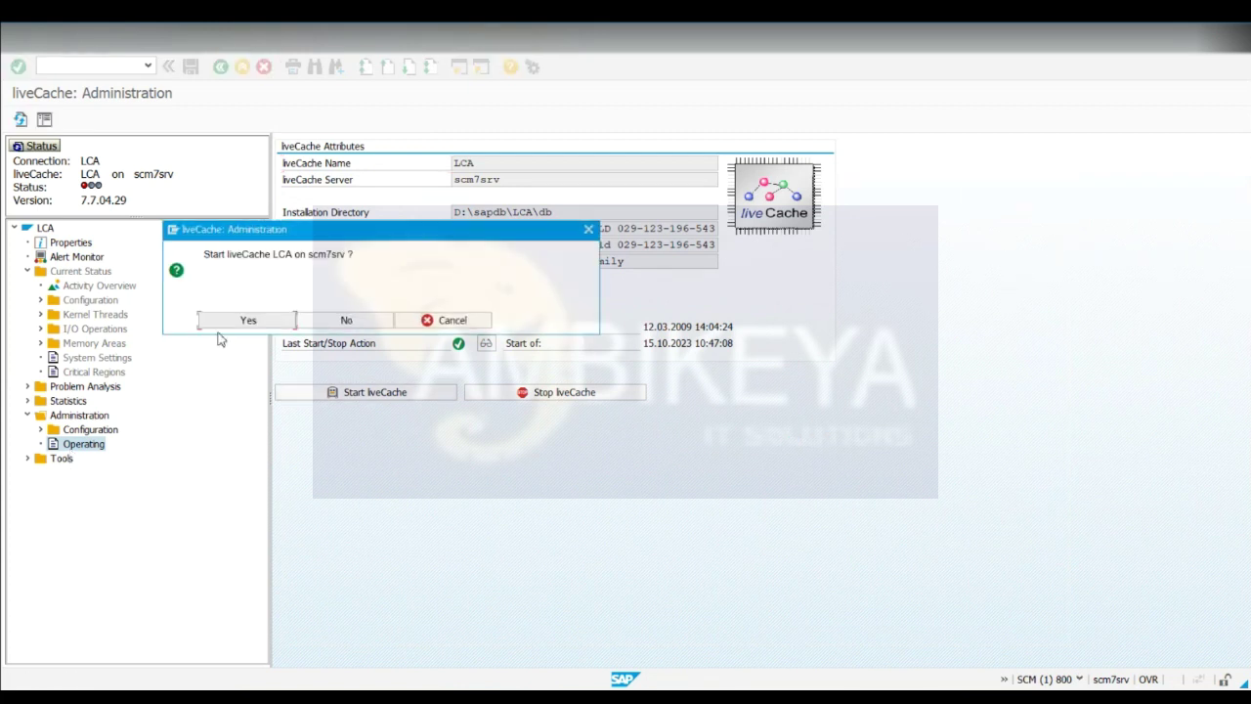
pyautogui.click(247, 321)
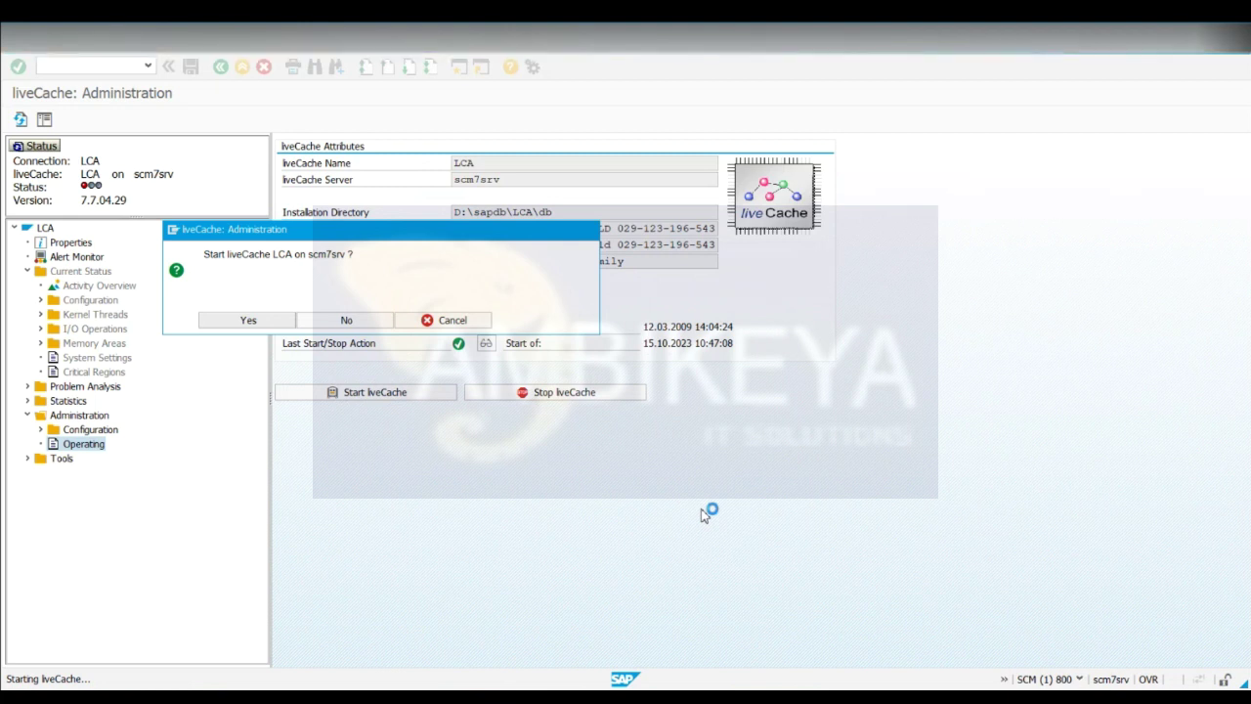
pyautogui.moveTo(495, 237); pyautogui.dragTo(752, 423)
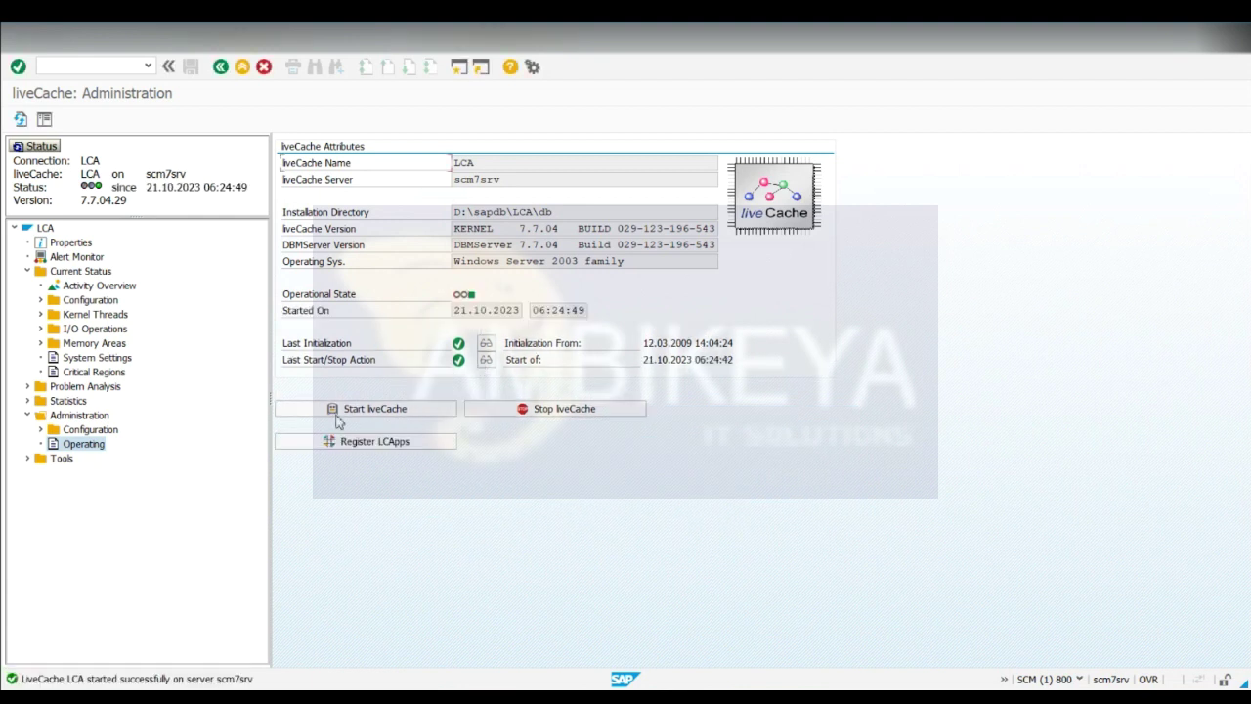
# Step: Exit liveCache, display product 1100 at location 1000 via /n/sapapo/mat1, then go back
pyautogui.click(223, 67)
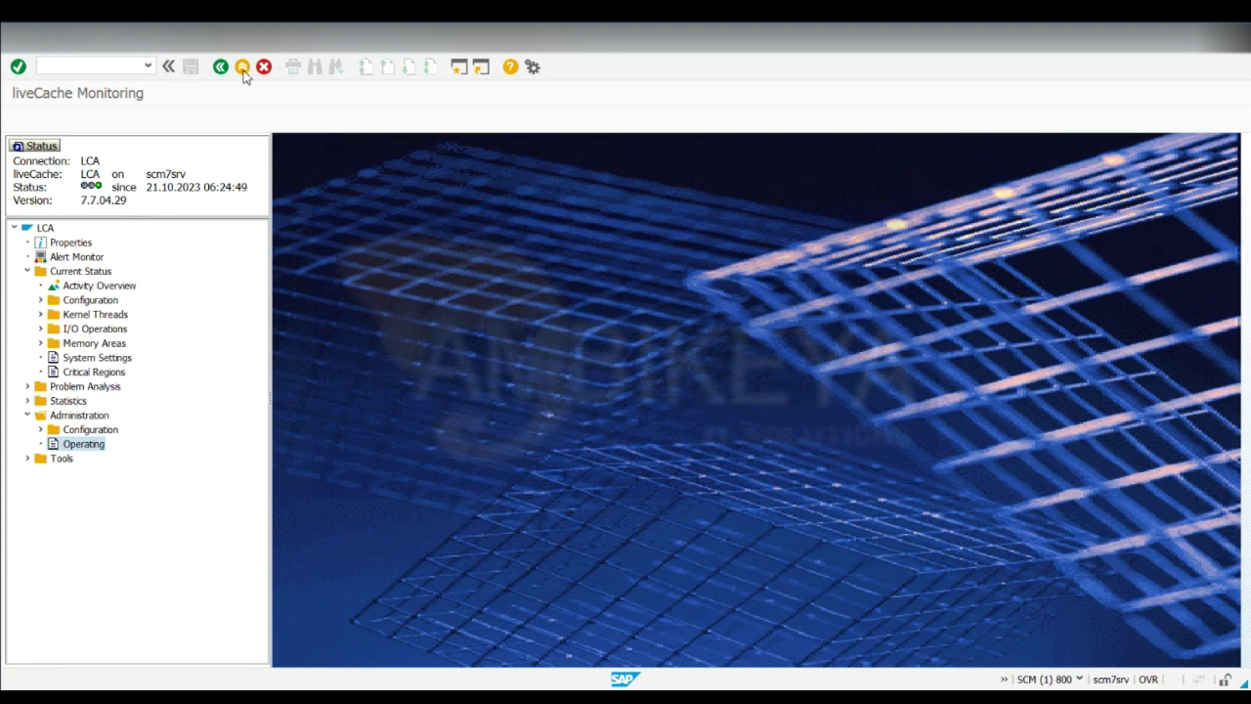
pyautogui.click(243, 67)
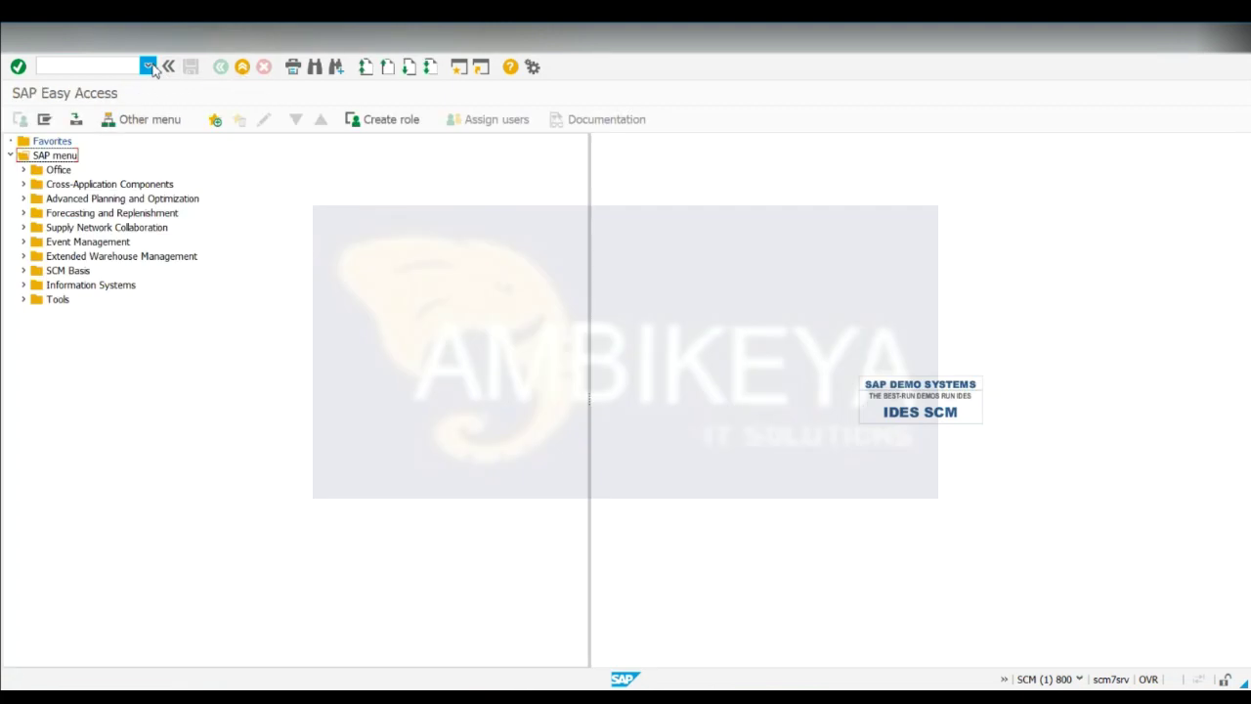
pyautogui.click(90, 65)
pyautogui.click(90, 91)
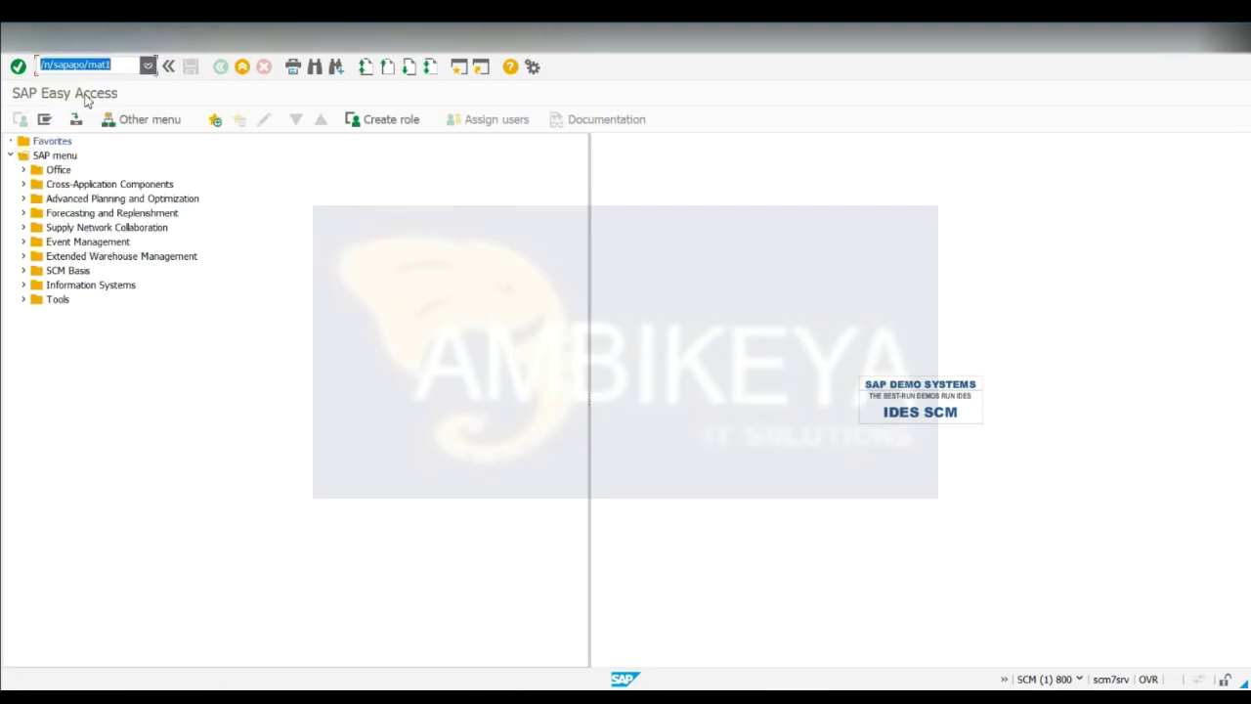
pyautogui.press('Return')
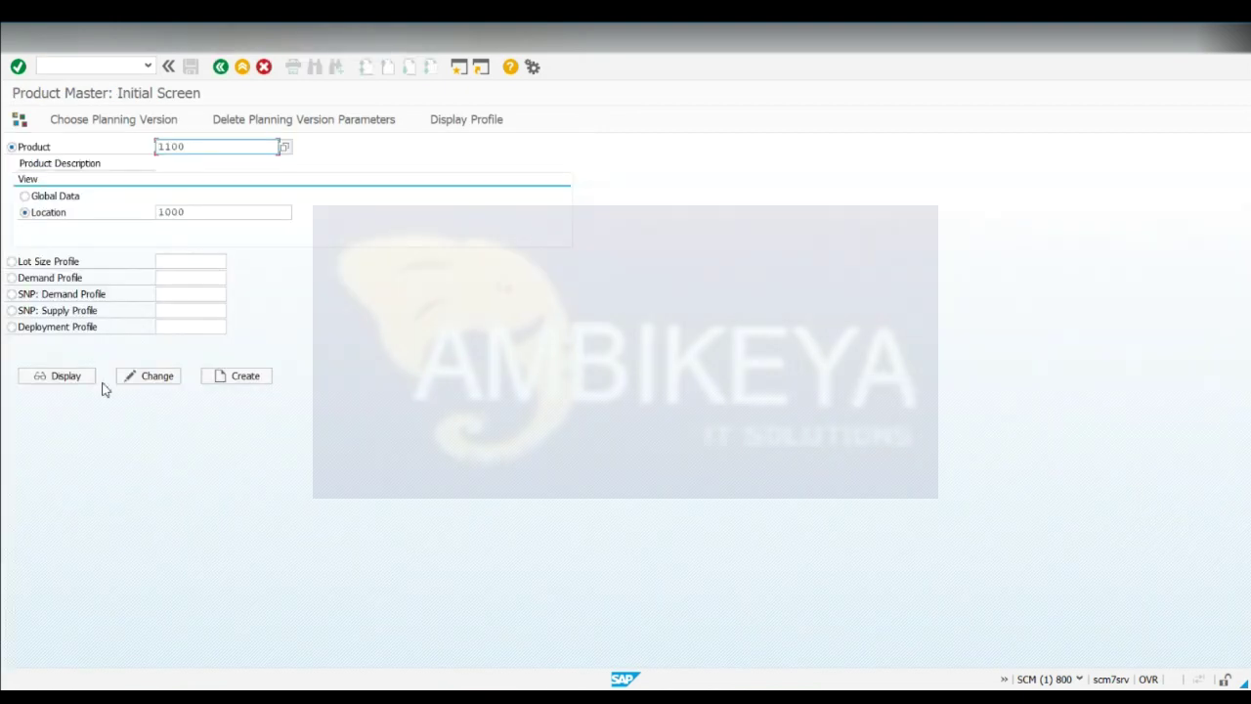
pyautogui.click(90, 378)
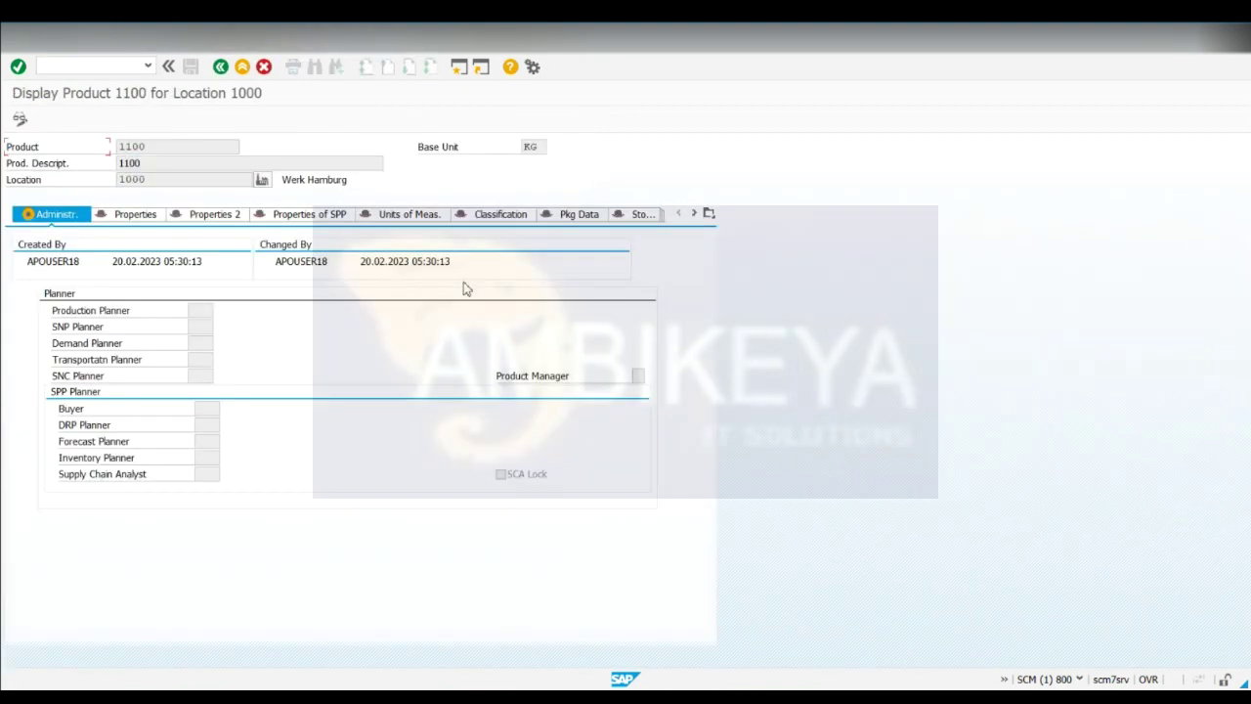
pyautogui.click(219, 66)
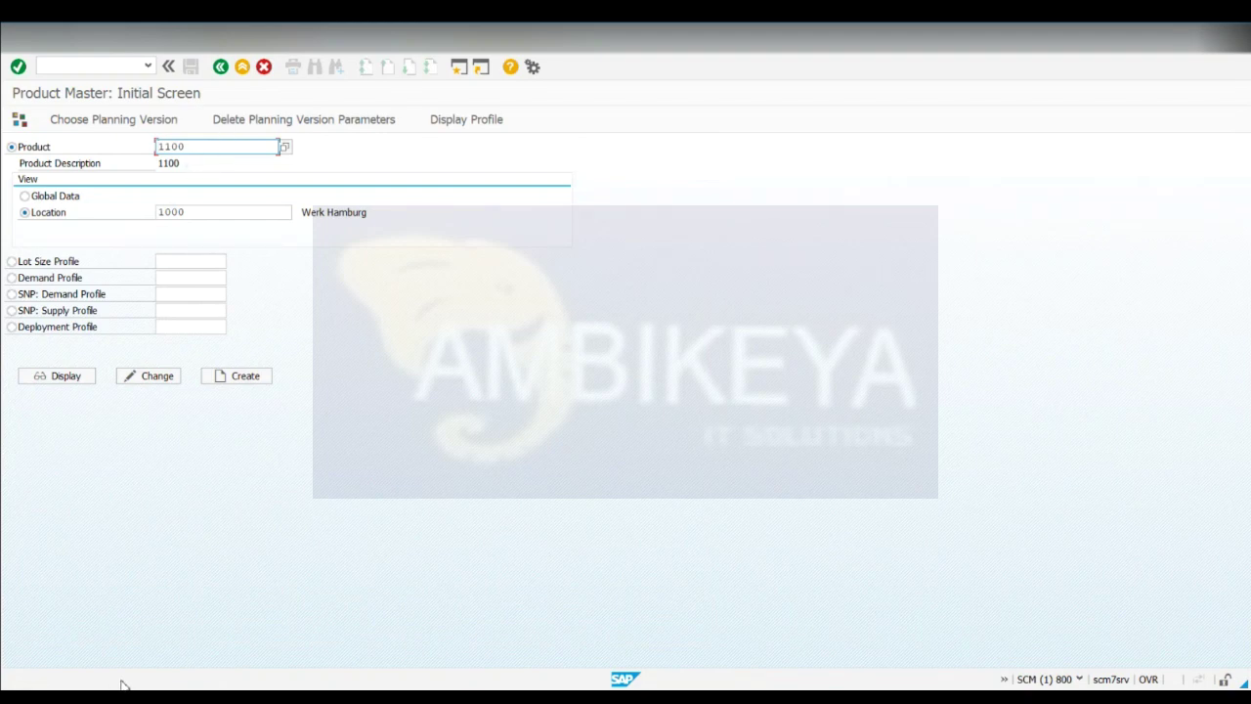
# Step: Rerun LC10 from history to confirm LCA is running, then exit to SAP Easy Access
pyautogui.click(221, 66)
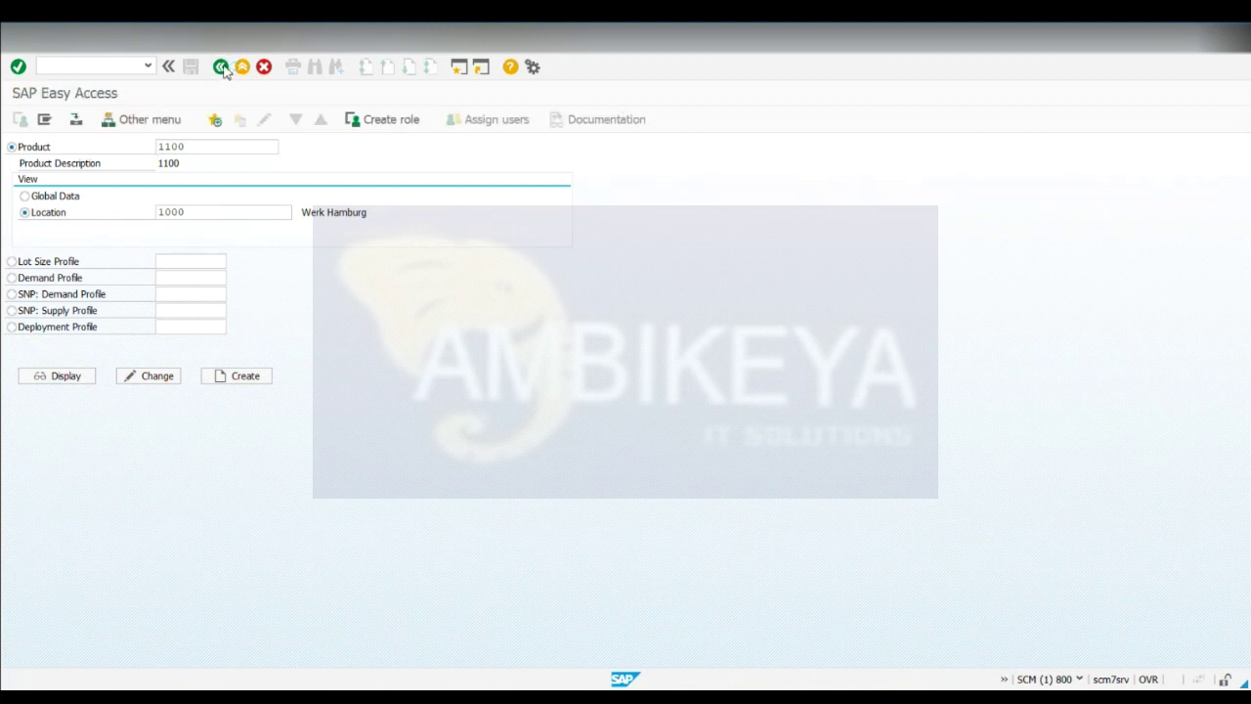
pyautogui.click(147, 67)
pyautogui.click(93, 86)
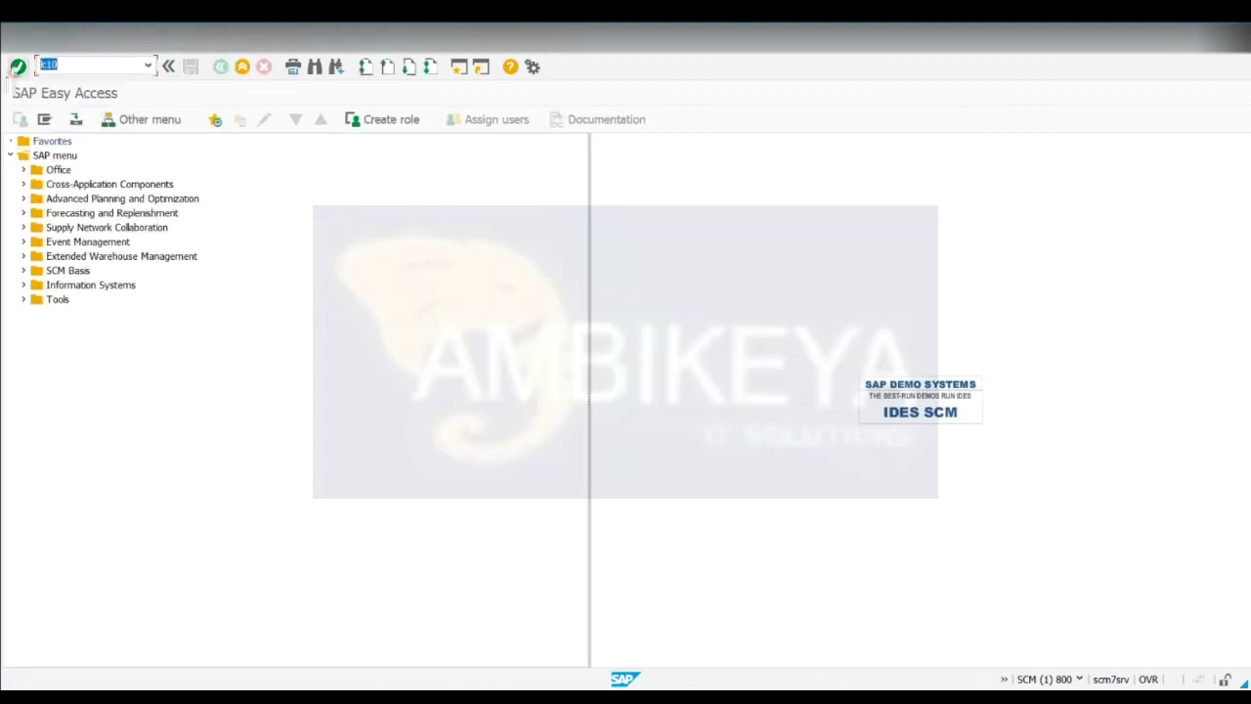
pyautogui.press('Return')
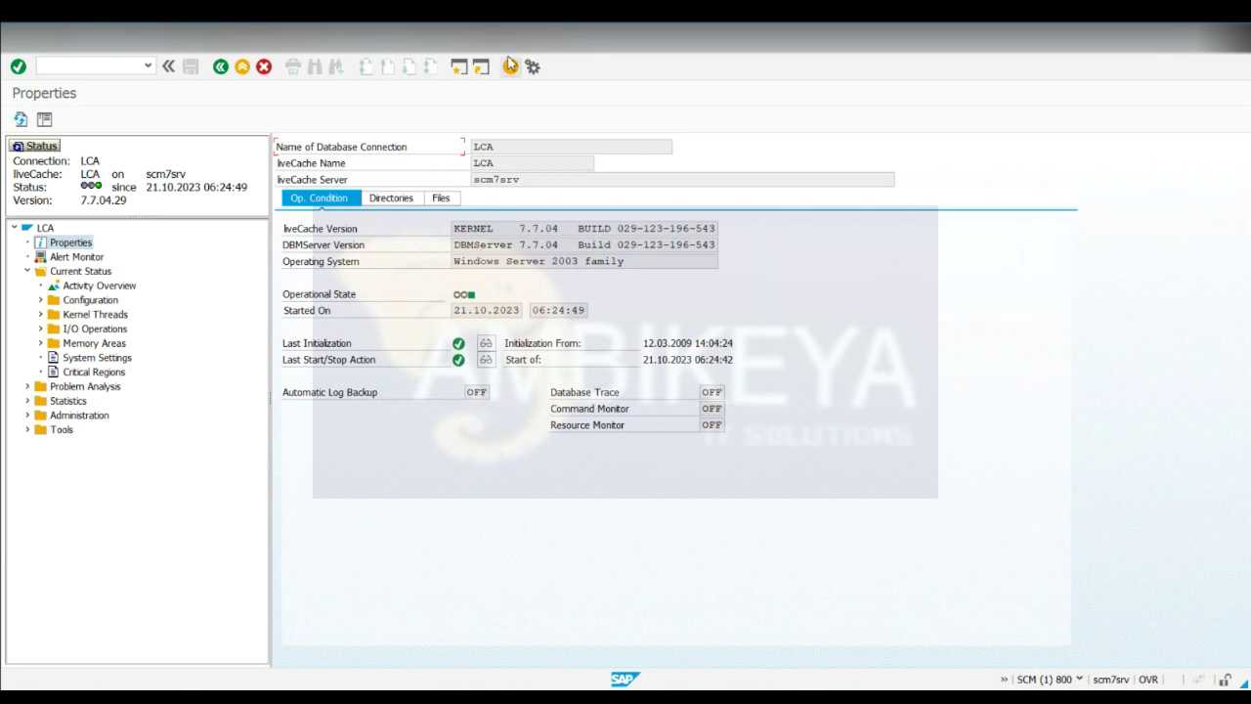
pyautogui.click(244, 68)
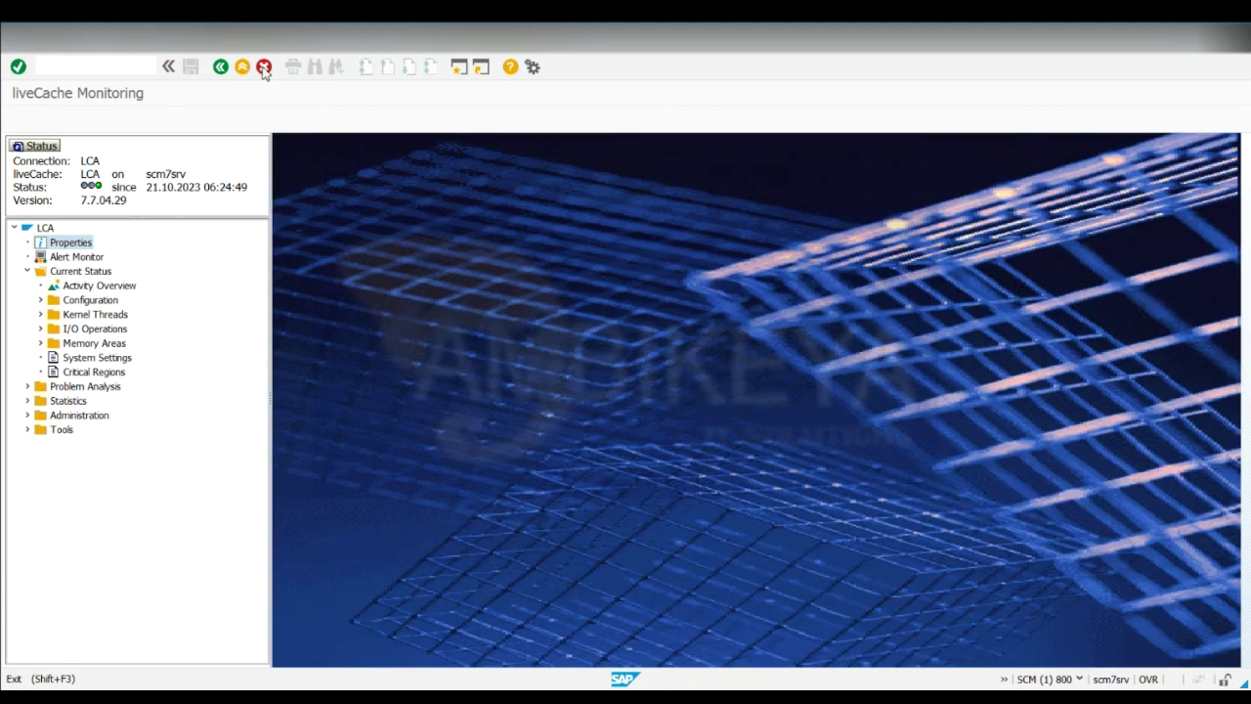
pyautogui.click(244, 69)
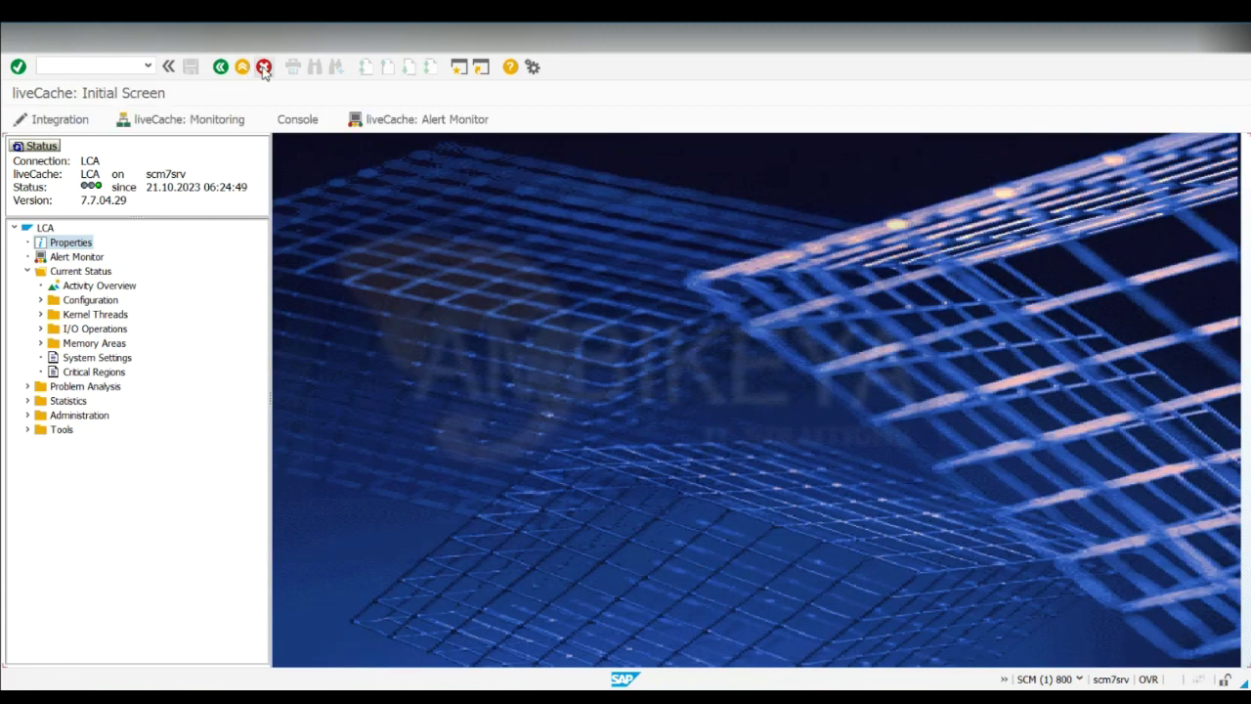
pyautogui.click(243, 68)
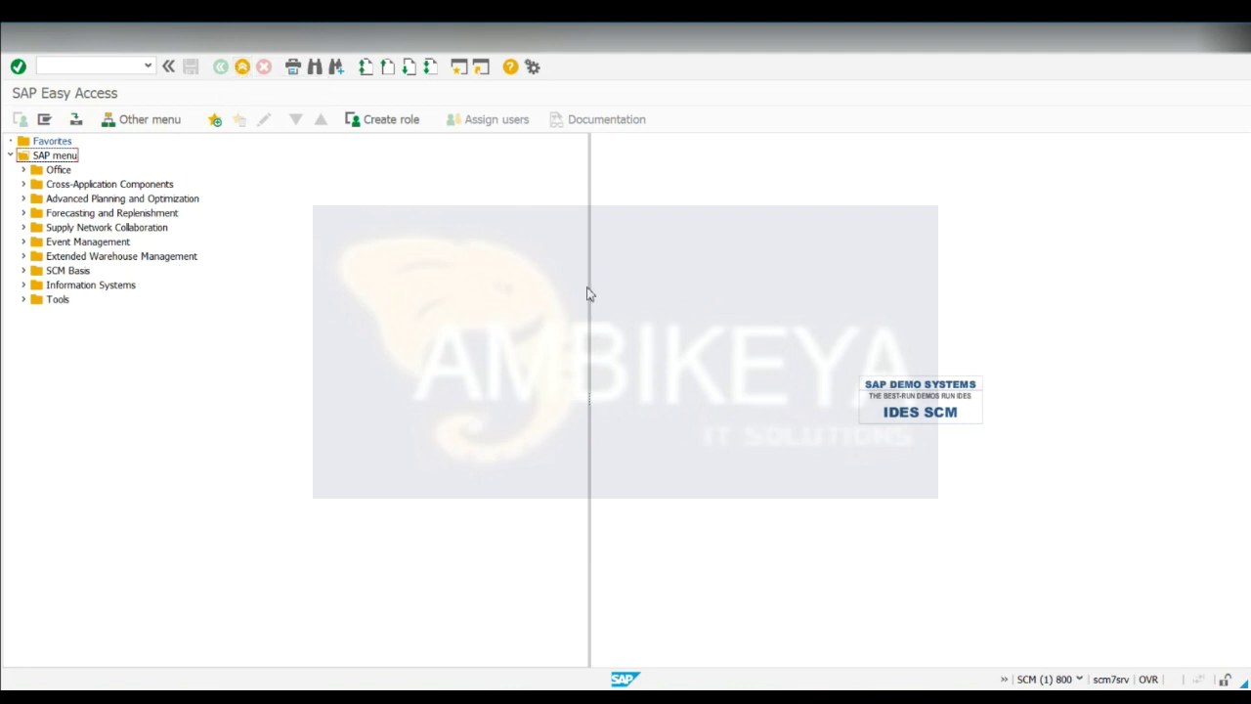
# Step: Narrow the SAP menu tree pane and run /n/sapapo/mc96b from the command history to reach Maintain Forecast Profile
pyautogui.moveTo(590, 276); pyautogui.dragTo(268, 266)
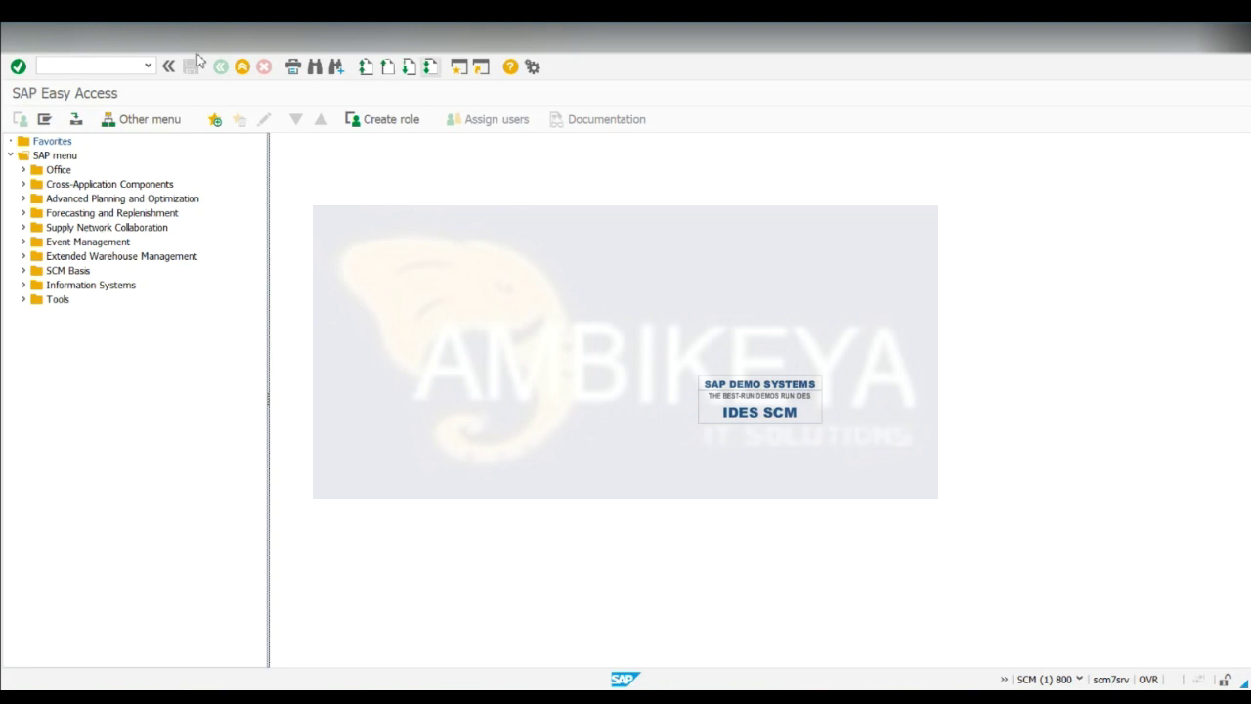
pyautogui.click(147, 66)
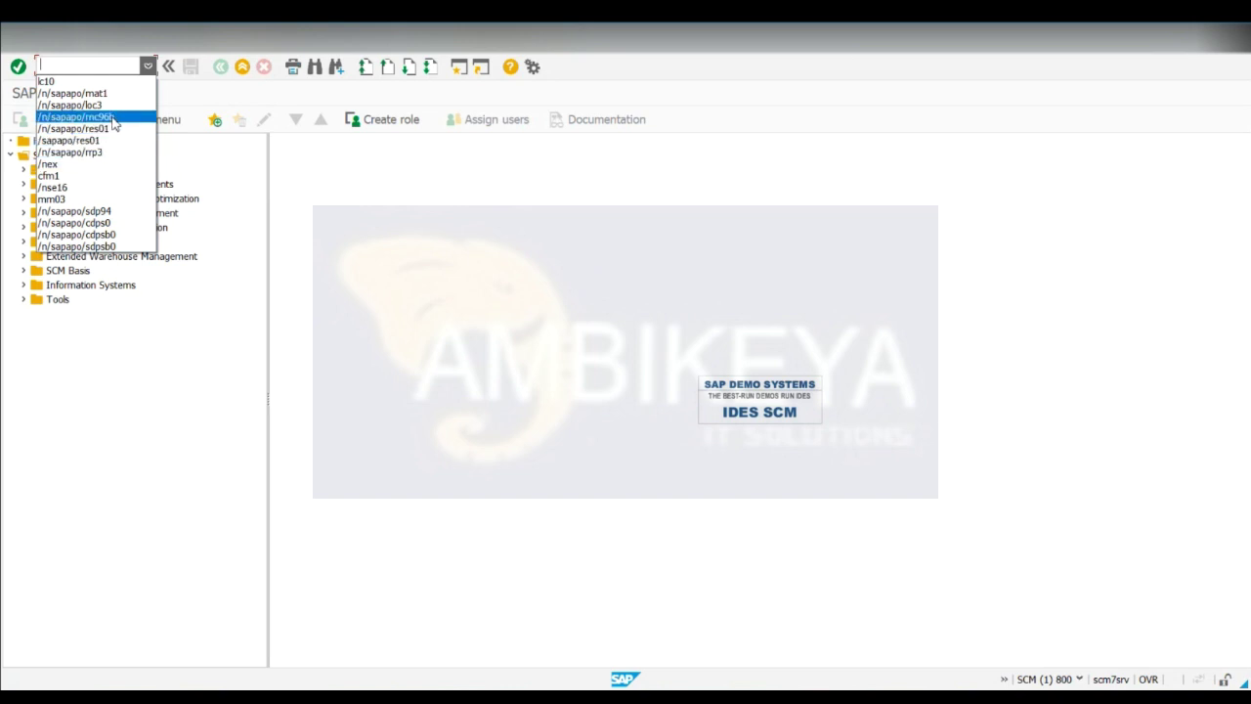
pyautogui.click(113, 118)
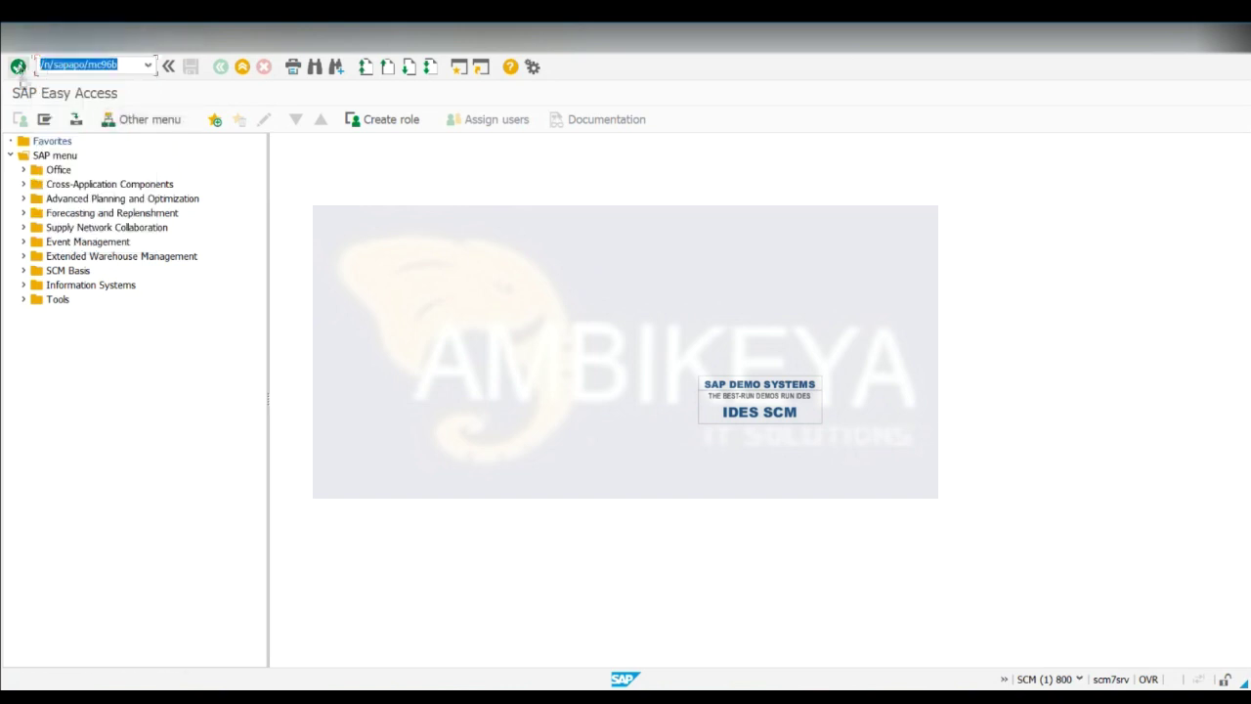
pyautogui.click(17, 65)
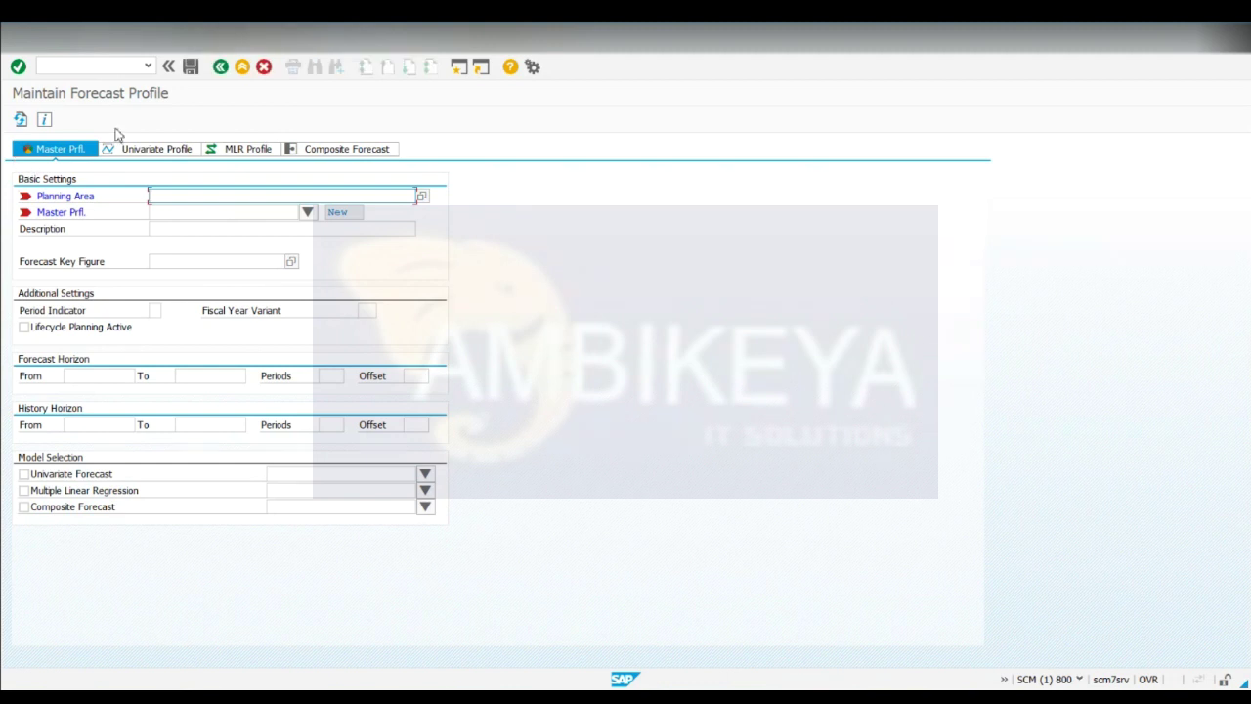